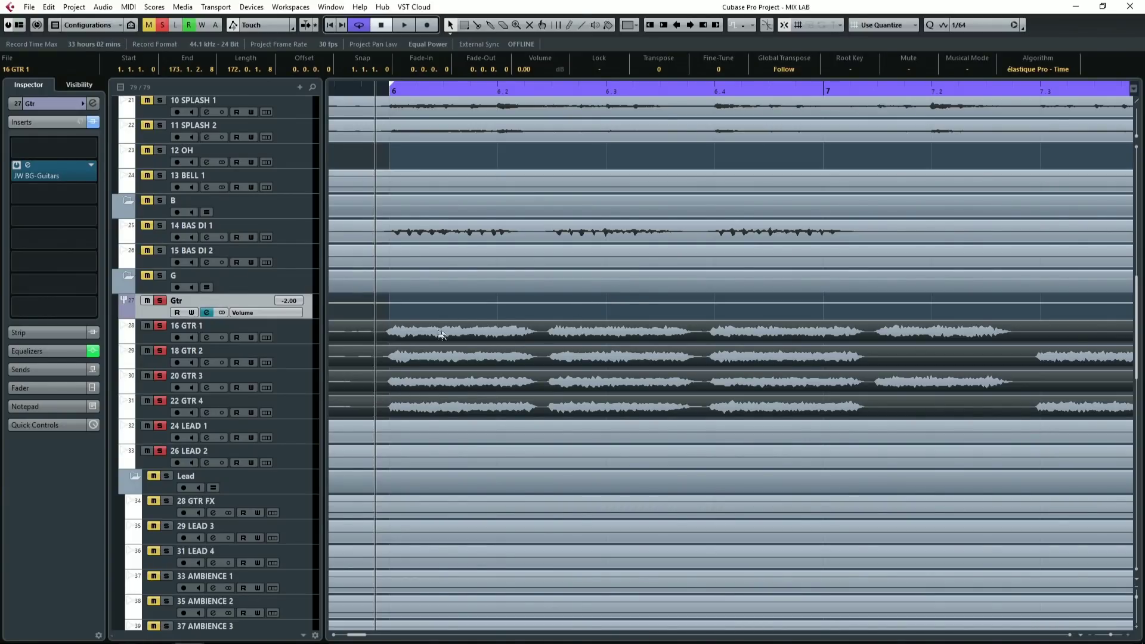
Play the guitar riff, split the four GTR tracks after the first chord and trim the following events to start at 6.2.3
{"action": "key", "text": "space"}
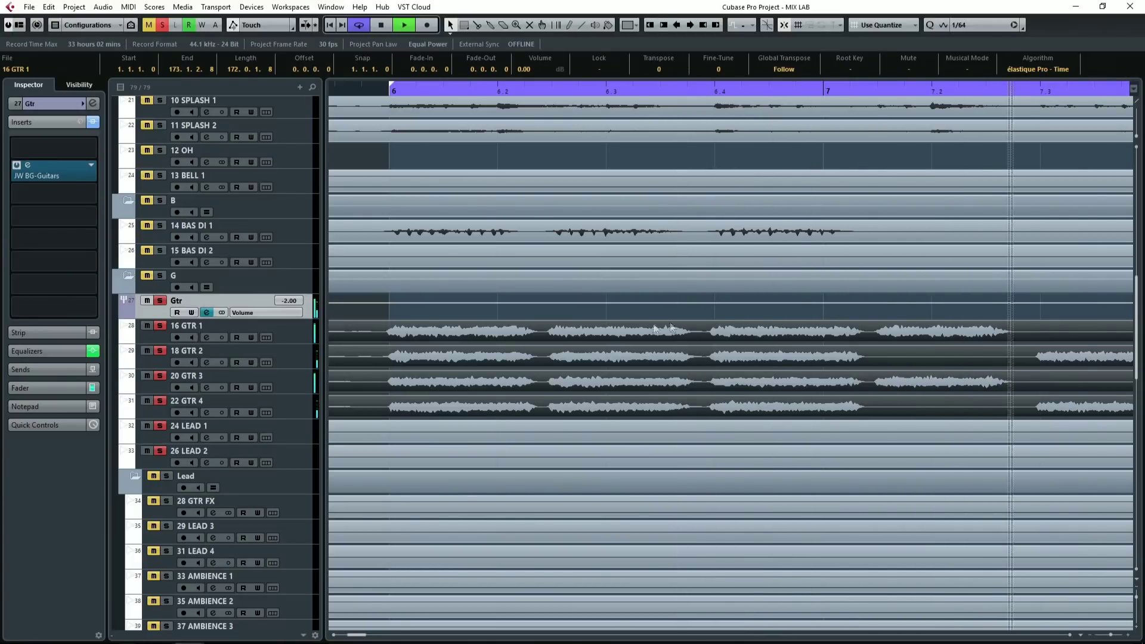
{"action": "key", "text": "space"}
{"action": "left_click", "coordinate": [524, 338], "text": "alt"}
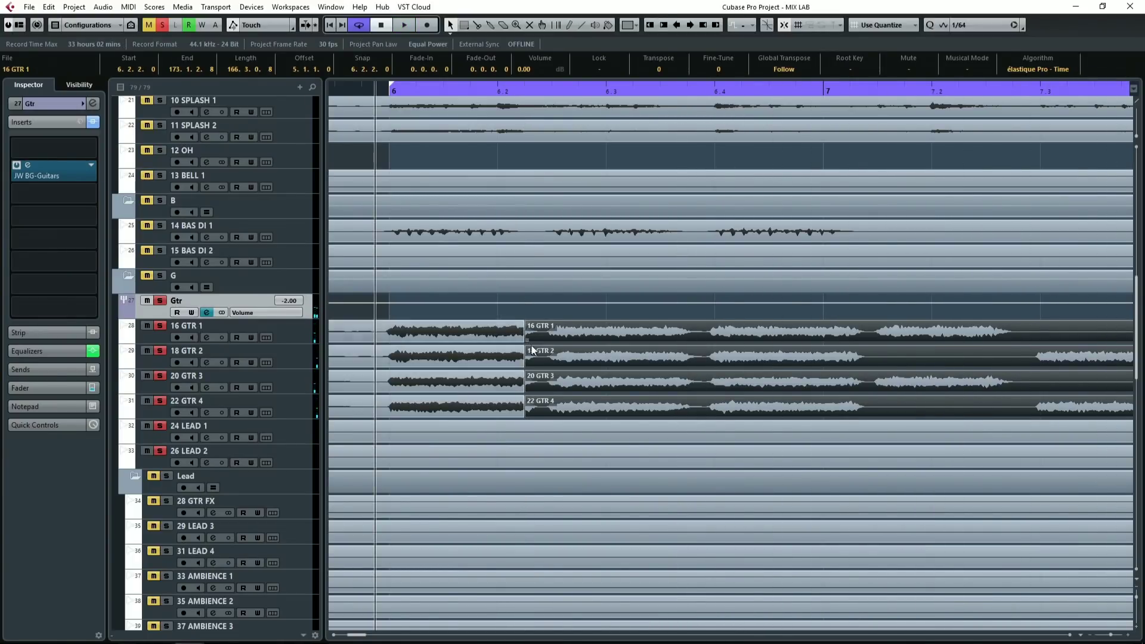
{"action": "left_click_drag", "start_coordinate": [524, 339], "coordinate": [552, 339]}
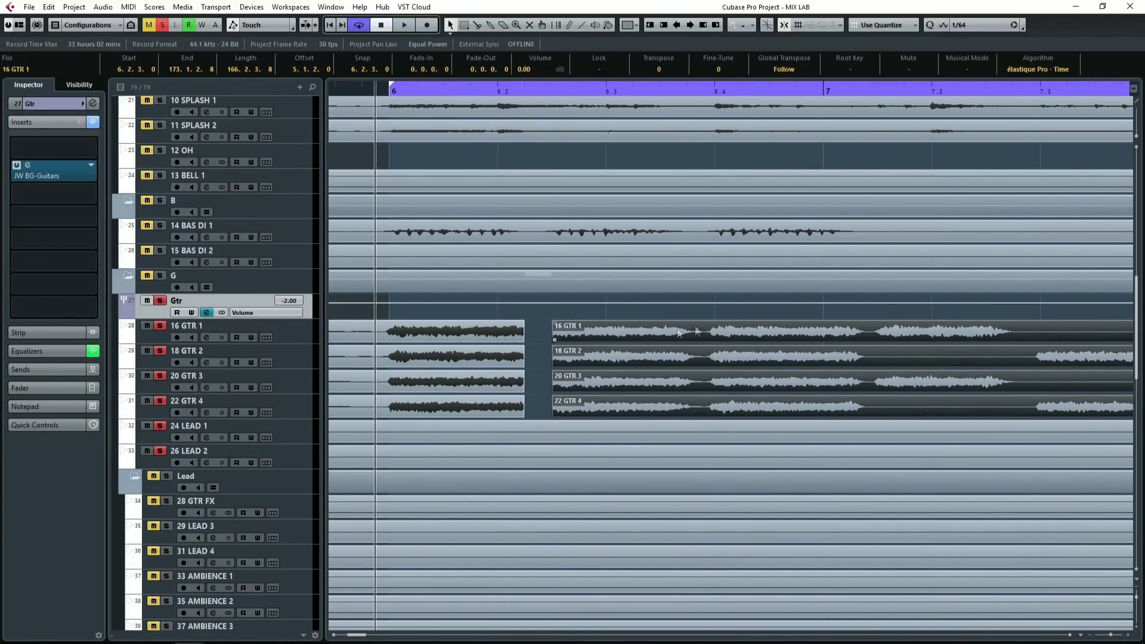
Split all four GTR tracks after the second and third chords and trim the following event starts to leave gaps
{"action": "left_click", "coordinate": [674, 338], "text": "alt"}
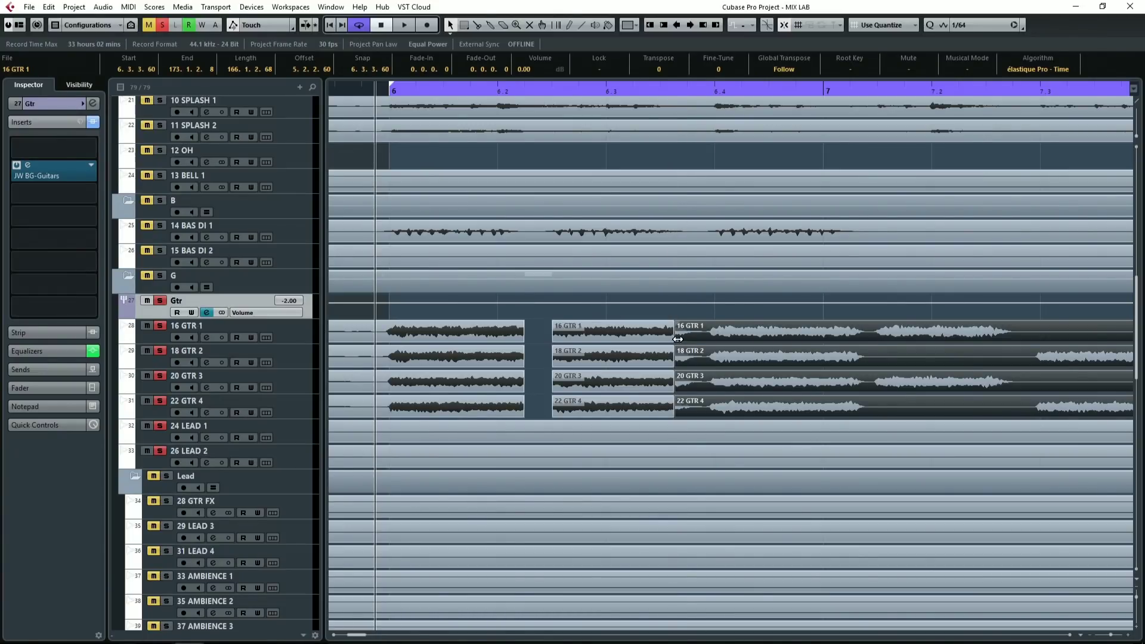
{"action": "left_click_drag", "start_coordinate": [680, 340], "coordinate": [716, 340]}
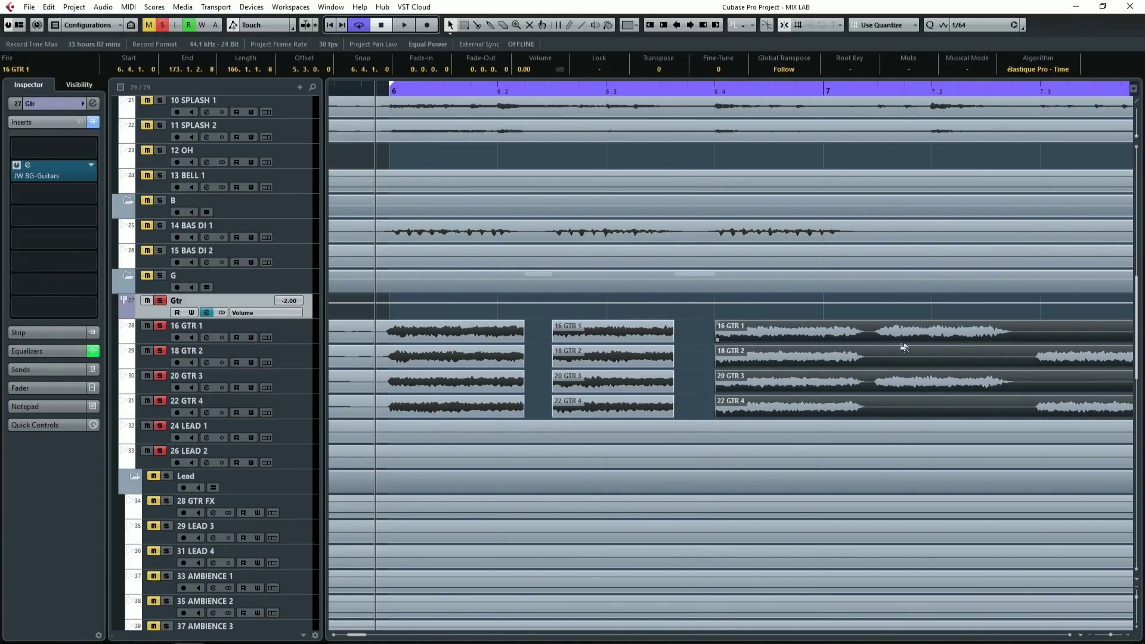
{"action": "left_click", "coordinate": [854, 340], "text": "alt"}
{"action": "left_click_drag", "start_coordinate": [857, 345], "coordinate": [878, 344]}
{"action": "left_click", "coordinate": [861, 333]}
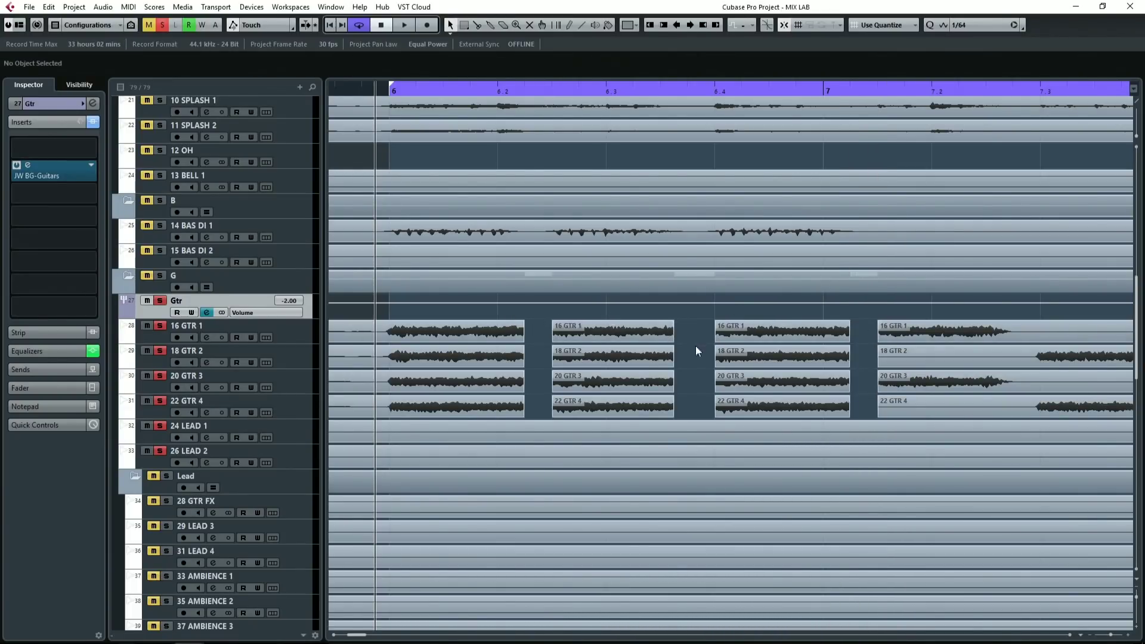
Play back the chopped guitar riff twice to hear the cuts at the gaps
{"action": "key", "text": "space"}
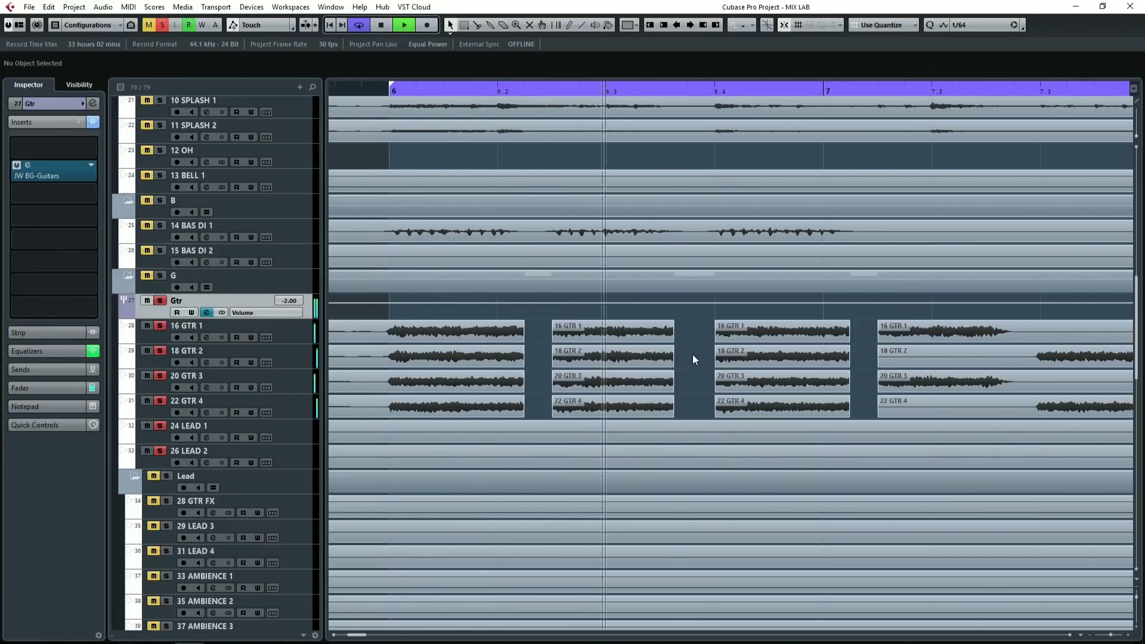
{"action": "key", "text": "space"}
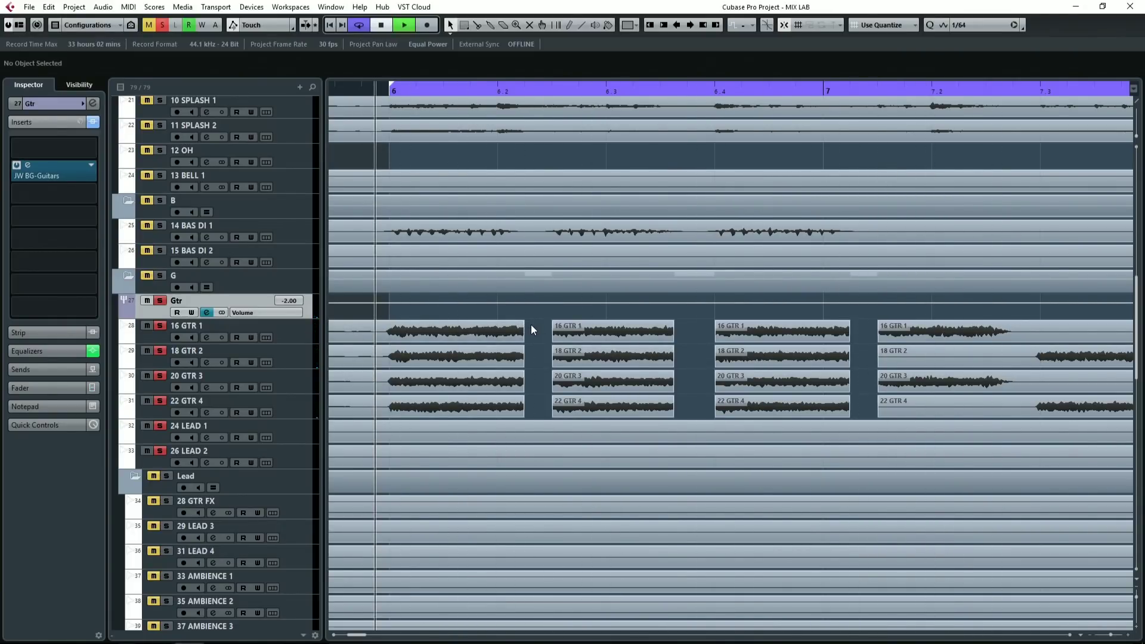
{"action": "key", "text": "space"}
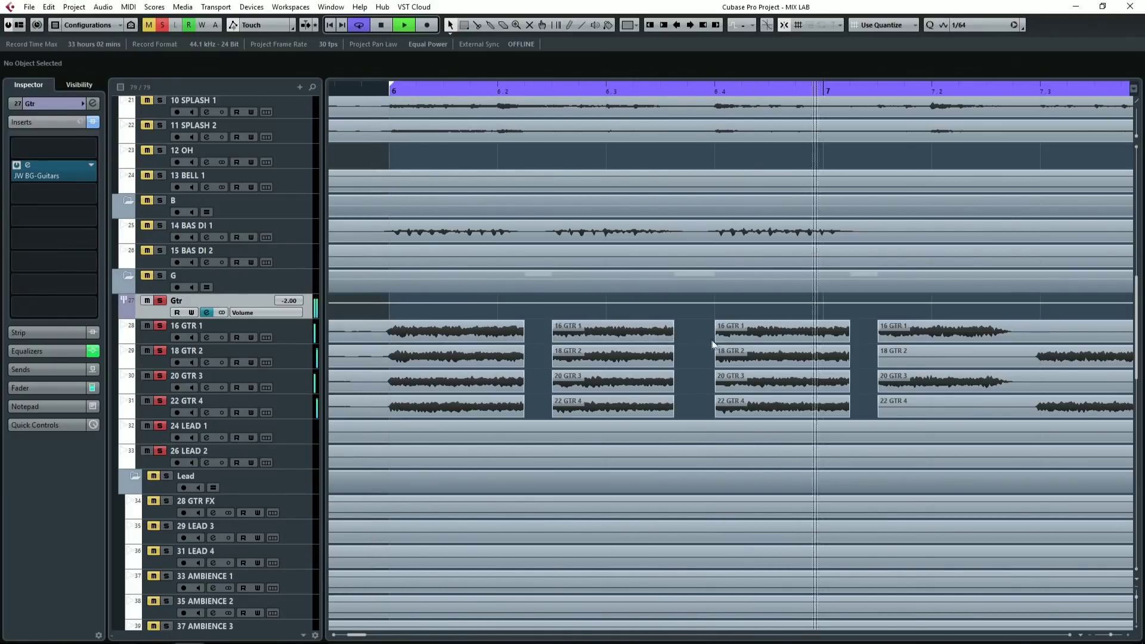
{"action": "key", "text": "space"}
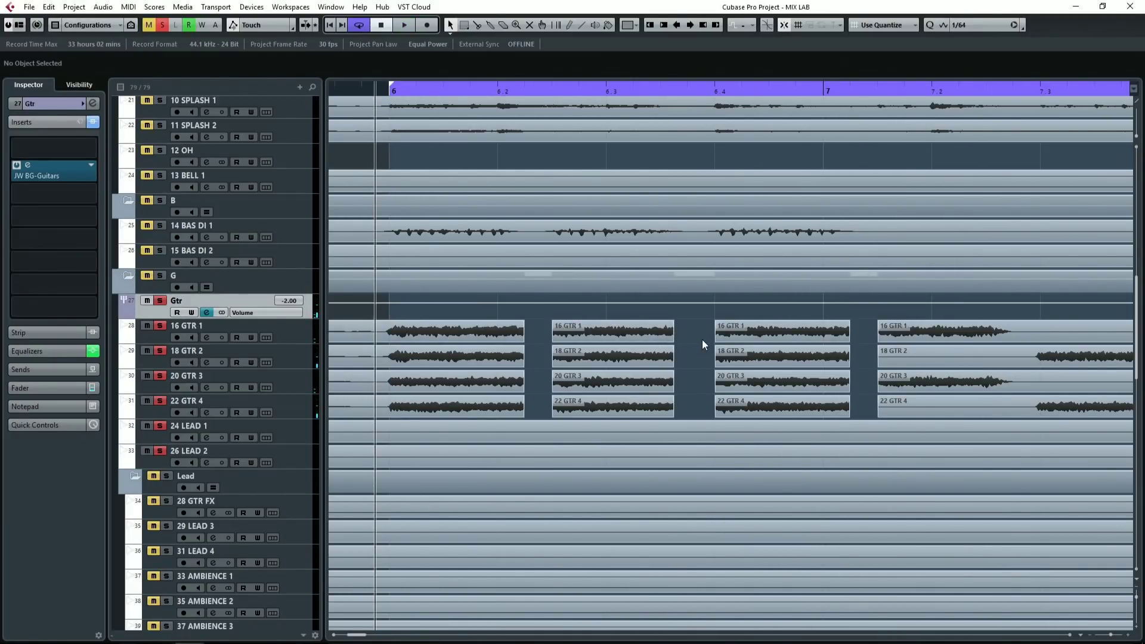
Split the first 16 GTR 1 event at 5.4.4.90, bounce the resulting piece and open it in the Sample Editor
{"action": "left_click", "coordinate": [505, 328]}
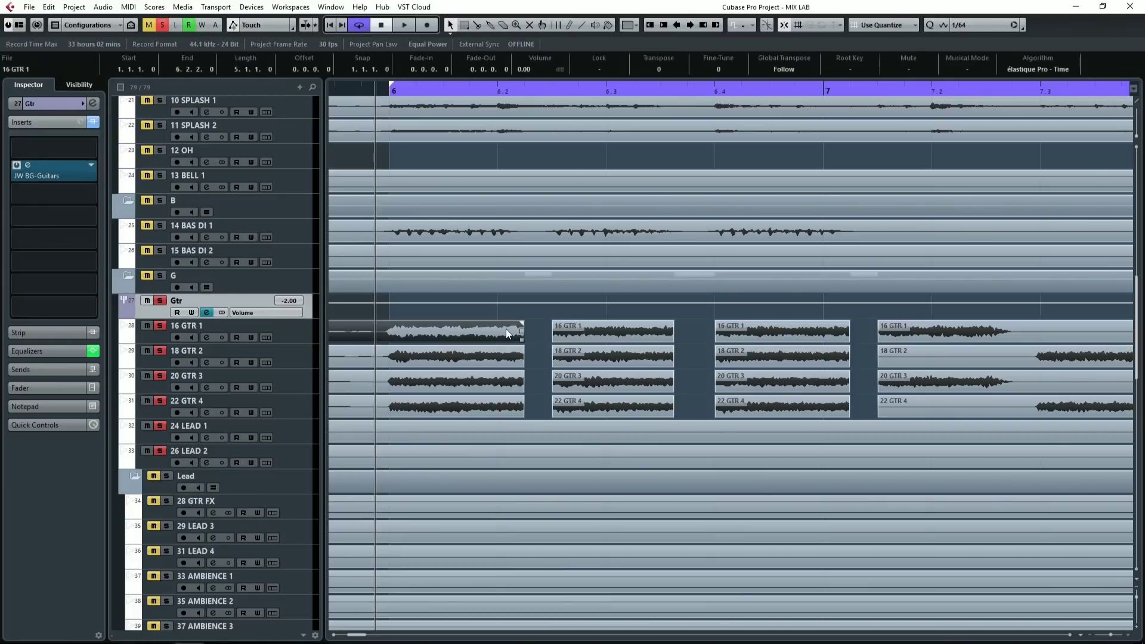
{"action": "left_click", "coordinate": [384, 327], "text": "alt"}
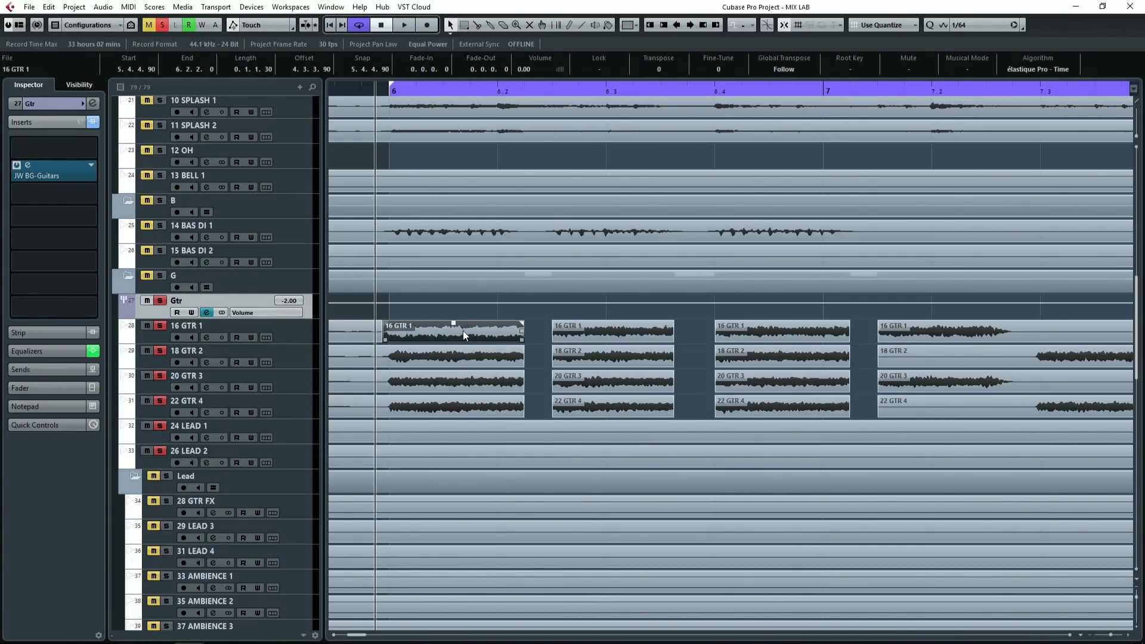
{"action": "key", "text": "b"}
{"action": "left_click", "coordinate": [548, 346]}
{"action": "double_click", "coordinate": [471, 328]}
Examine the guitar waveform down to single samples to see how it crosses the zero line
{"action": "scroll", "coordinate": [504, 391], "scroll_direction": "up", "scroll_amount": 6}
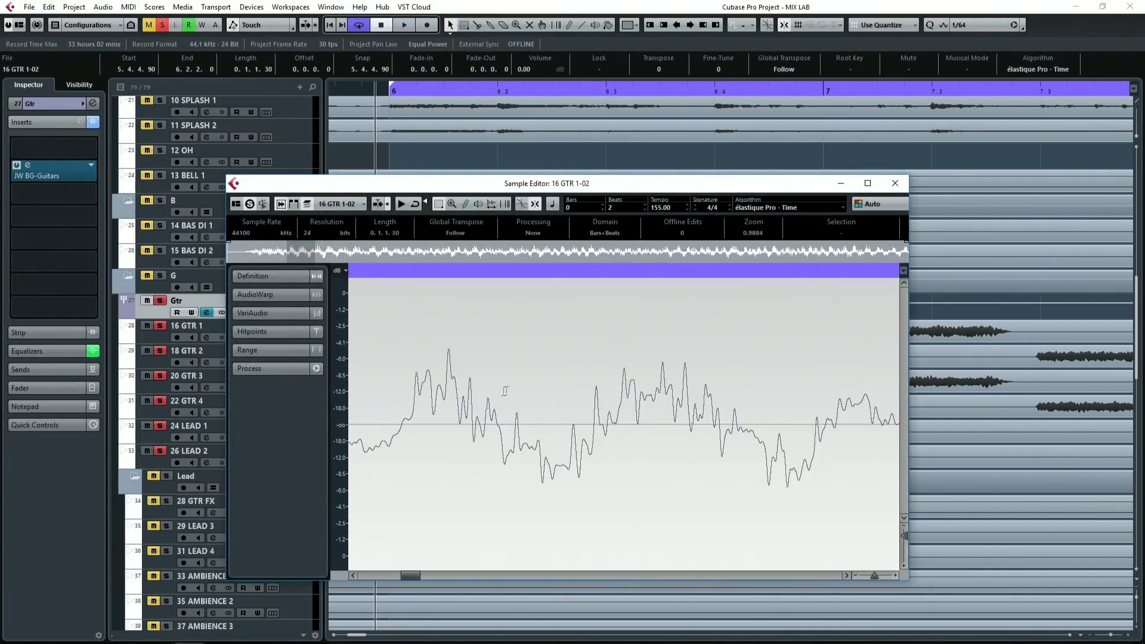
{"action": "scroll", "coordinate": [504, 391], "scroll_direction": "up", "scroll_amount": 2}
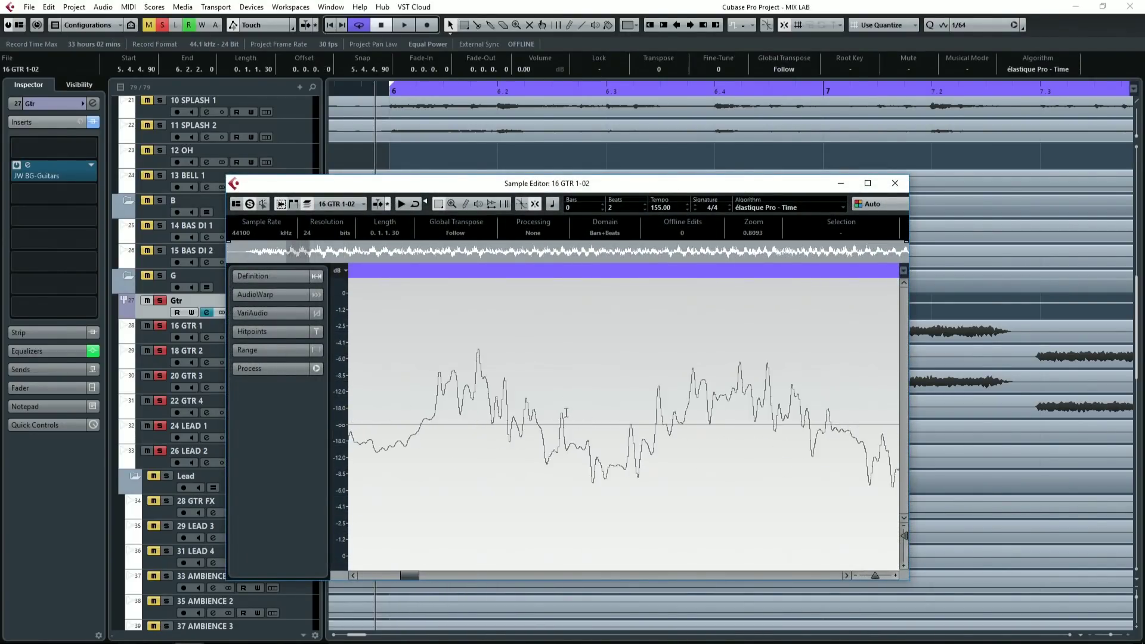
{"action": "scroll", "coordinate": [525, 413], "scroll_direction": "down", "scroll_amount": 5}
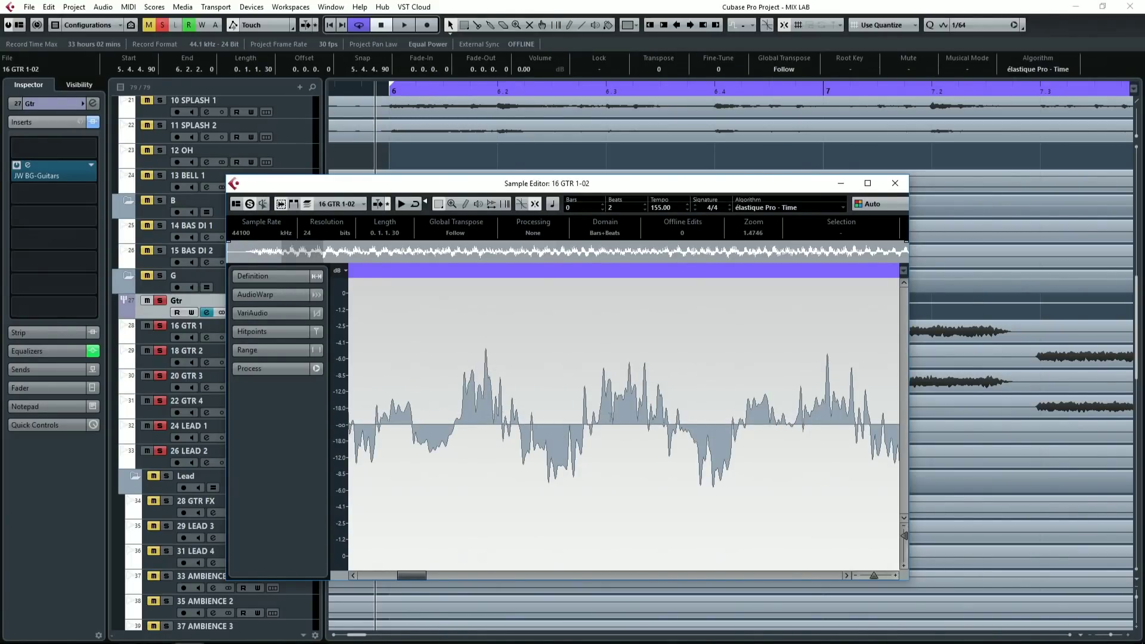
{"action": "scroll", "coordinate": [696, 402], "scroll_direction": "up", "scroll_amount": 10}
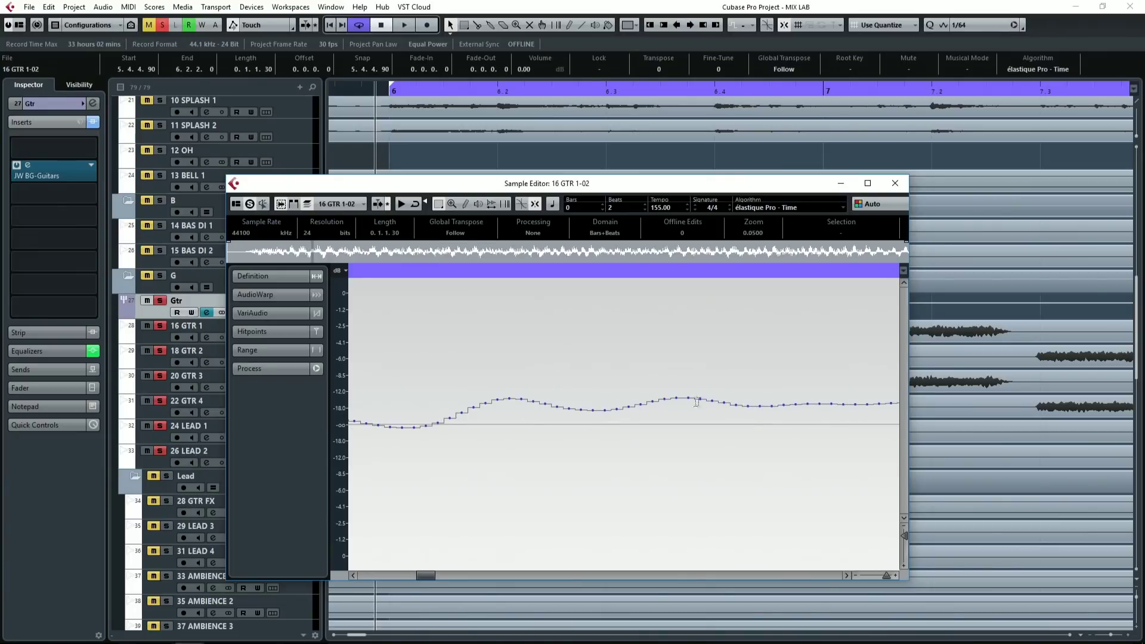
{"action": "scroll", "coordinate": [825, 415], "scroll_direction": "right", "scroll_amount": 8}
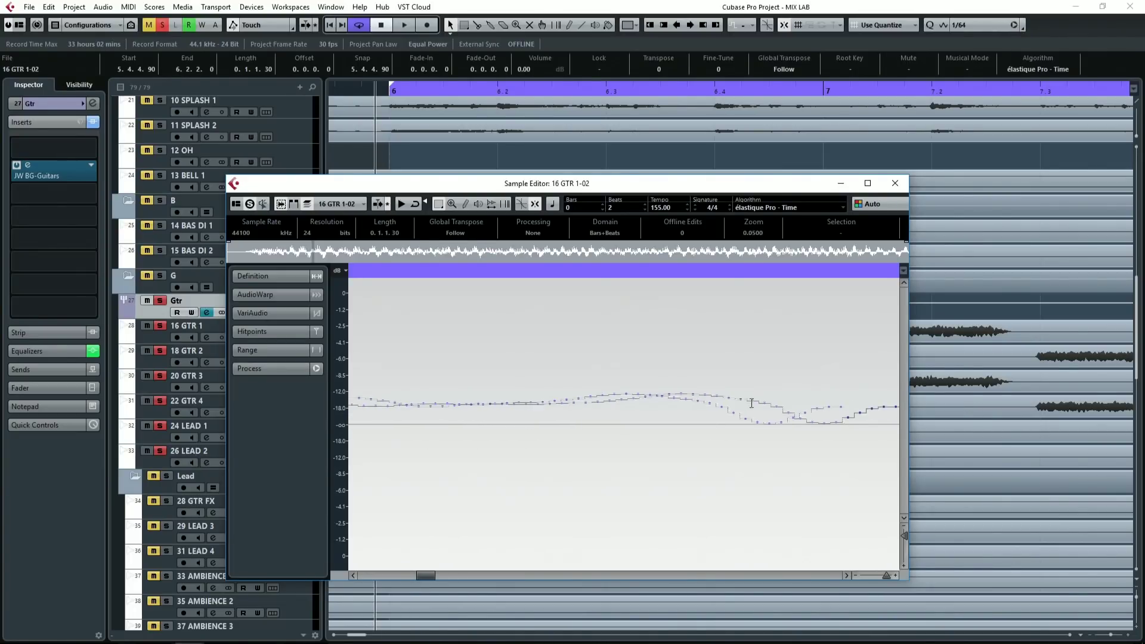
{"action": "scroll", "coordinate": [738, 407], "scroll_direction": "right", "scroll_amount": 8}
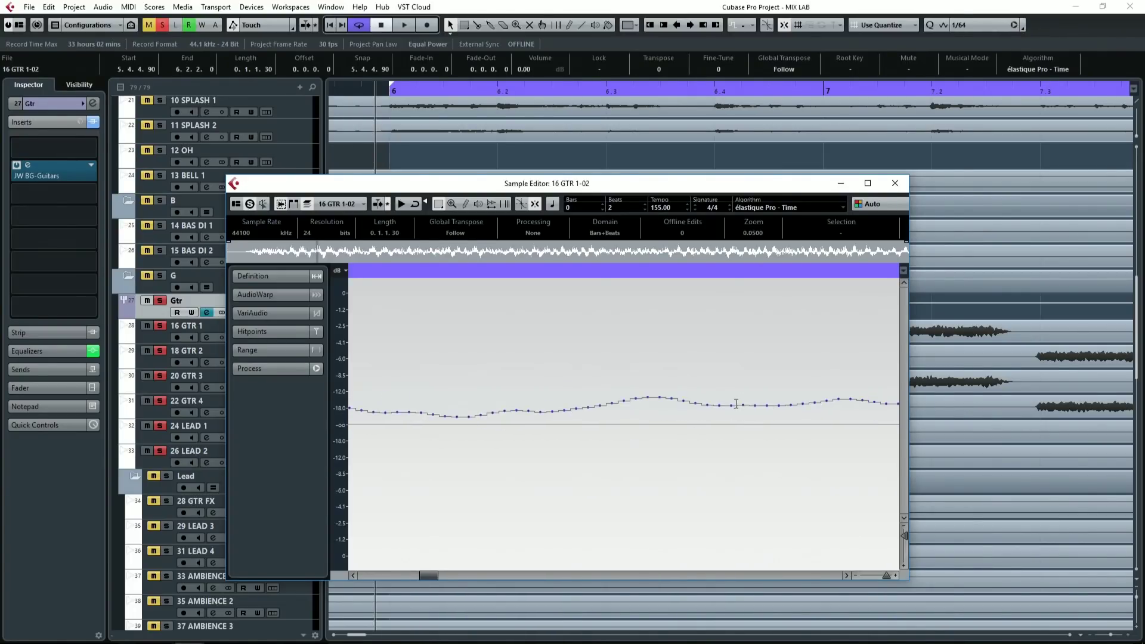
{"action": "scroll", "coordinate": [728, 404], "scroll_direction": "down", "scroll_amount": 6}
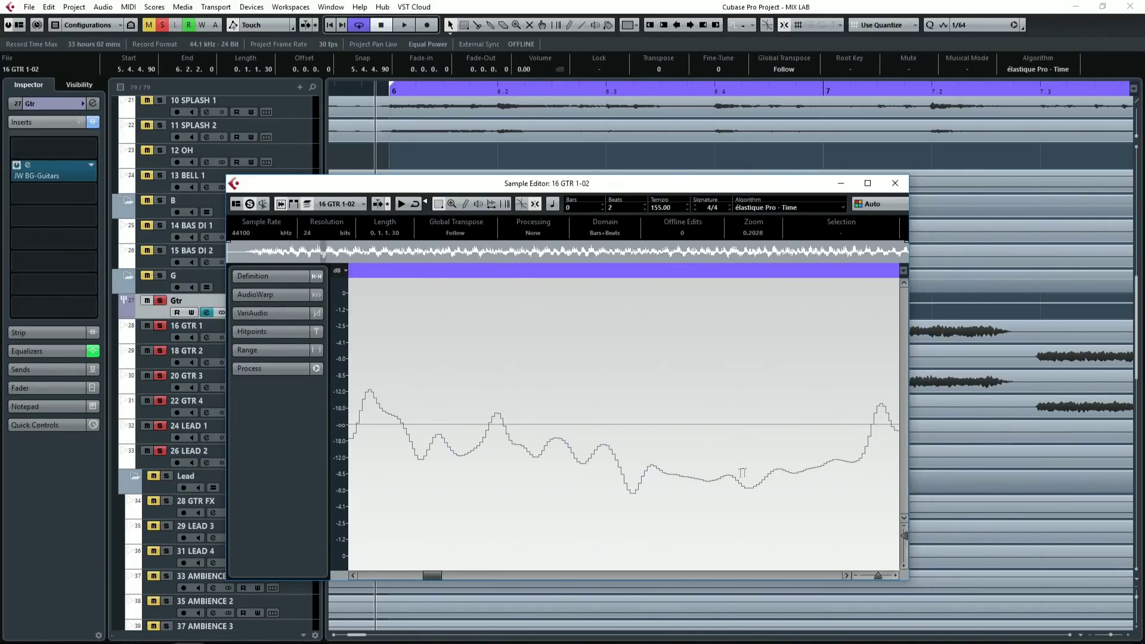
{"action": "scroll", "coordinate": [723, 459], "scroll_direction": "up", "scroll_amount": 2}
{"action": "scroll", "coordinate": [743, 365], "scroll_direction": "down", "scroll_amount": 6}
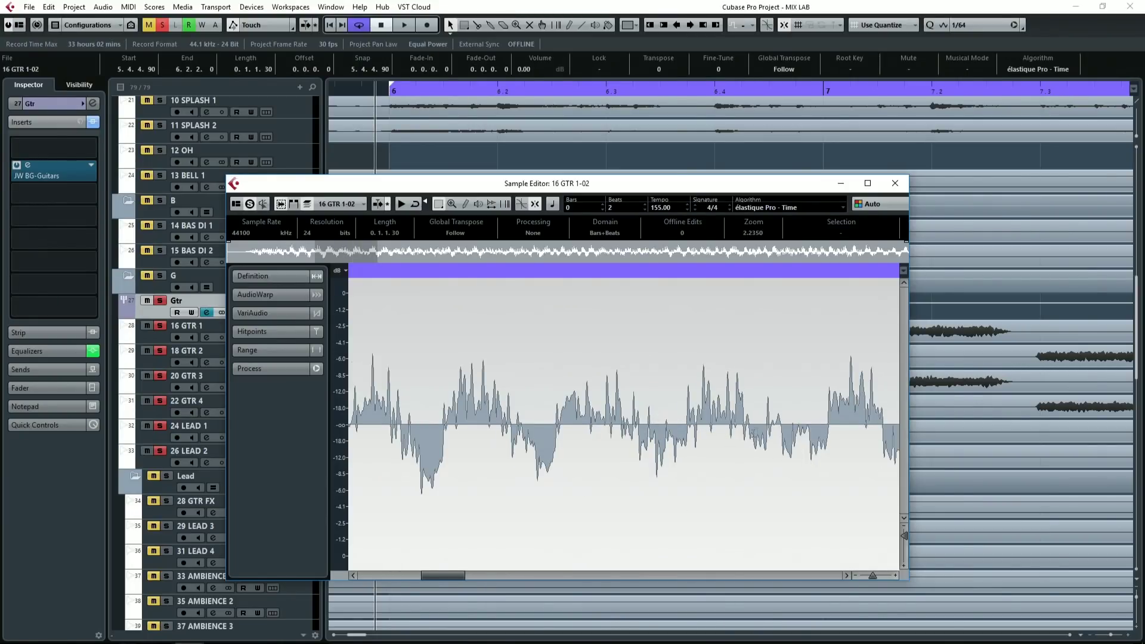
{"action": "scroll", "coordinate": [657, 425], "scroll_direction": "up", "scroll_amount": 8}
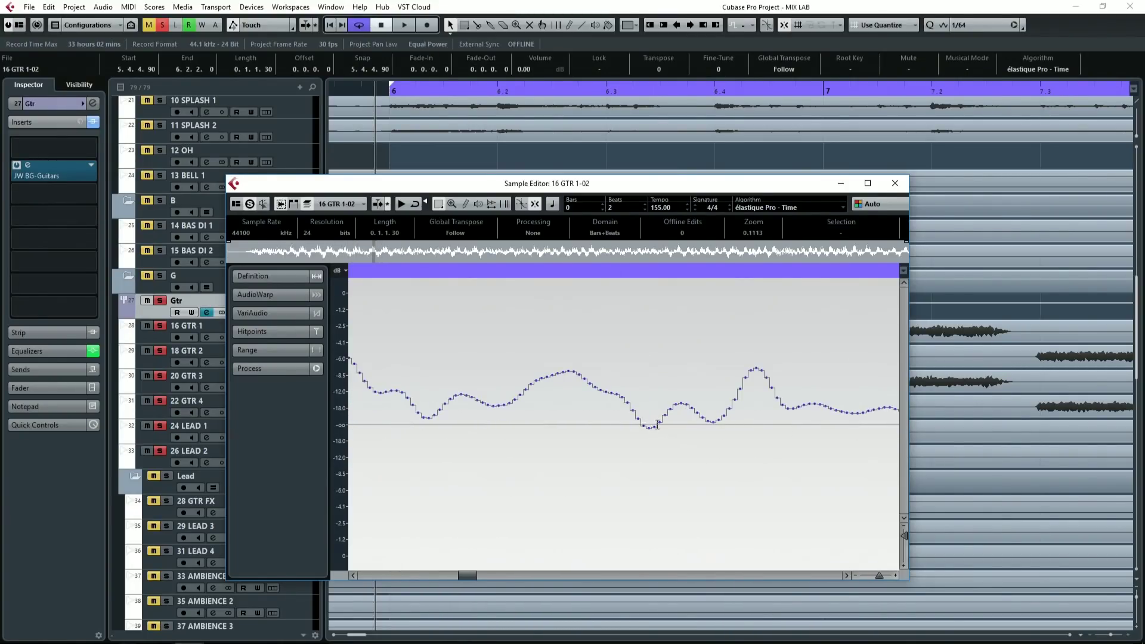
{"action": "scroll", "coordinate": [772, 435], "scroll_direction": "down", "scroll_amount": 6}
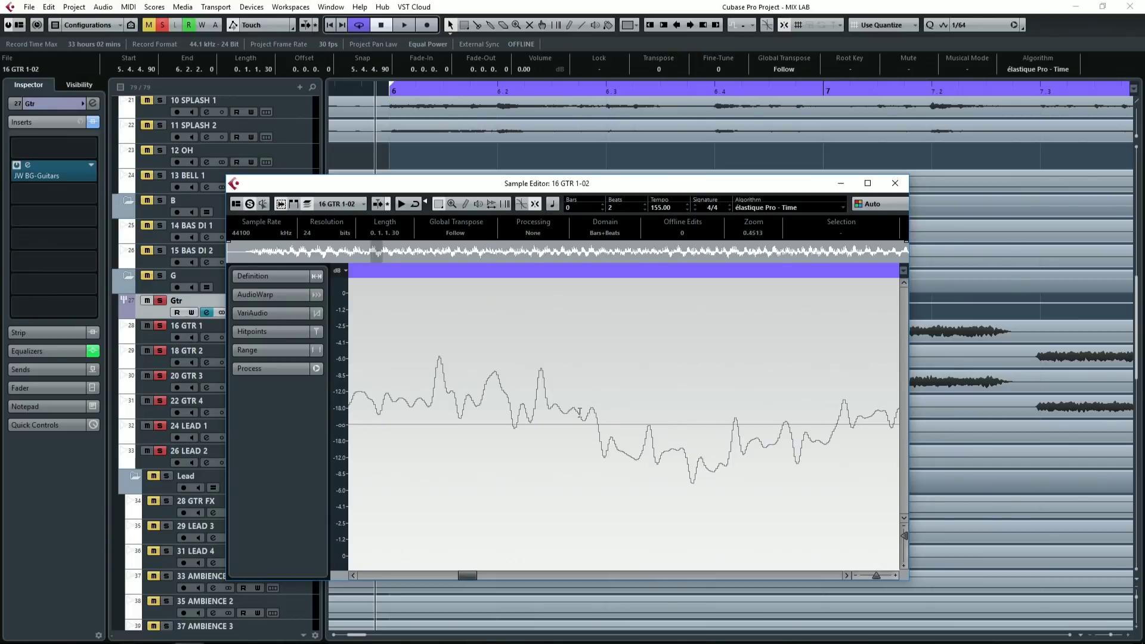
{"action": "scroll", "coordinate": [501, 411], "scroll_direction": "left", "scroll_amount": 2}
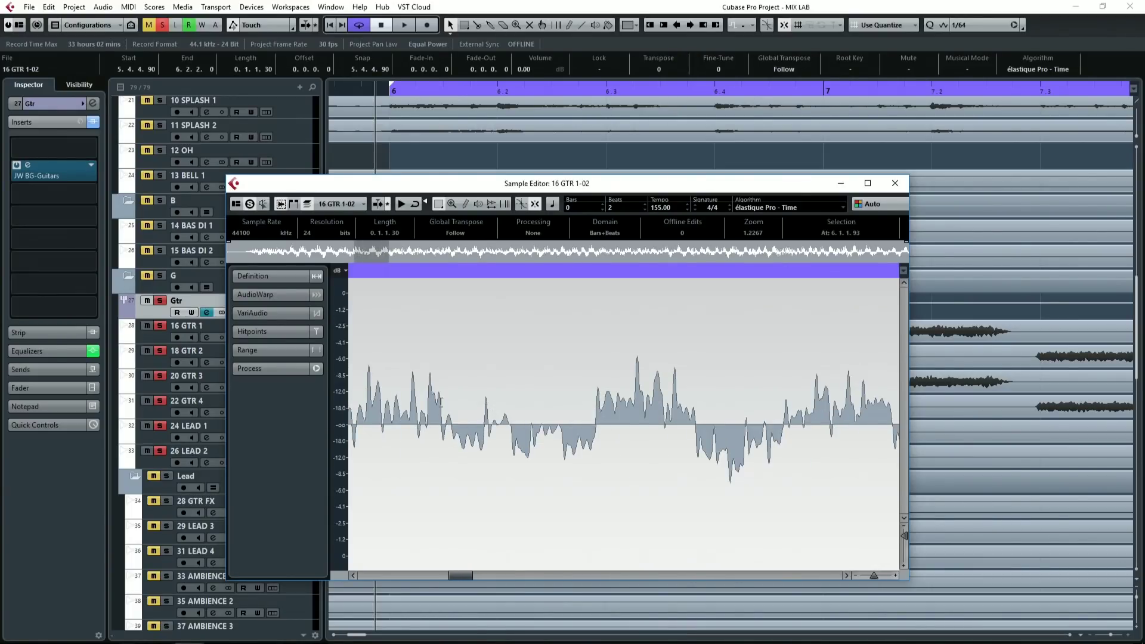
Replace the waveform range from 6.1.1.89 to 6.1.1.93 with silence
{"action": "left_click_drag", "start_coordinate": [442, 402], "coordinate": [524, 409]}
{"action": "left_click_drag", "start_coordinate": [374, 405], "coordinate": [440, 404]}
{"action": "right_click", "coordinate": [429, 385]}
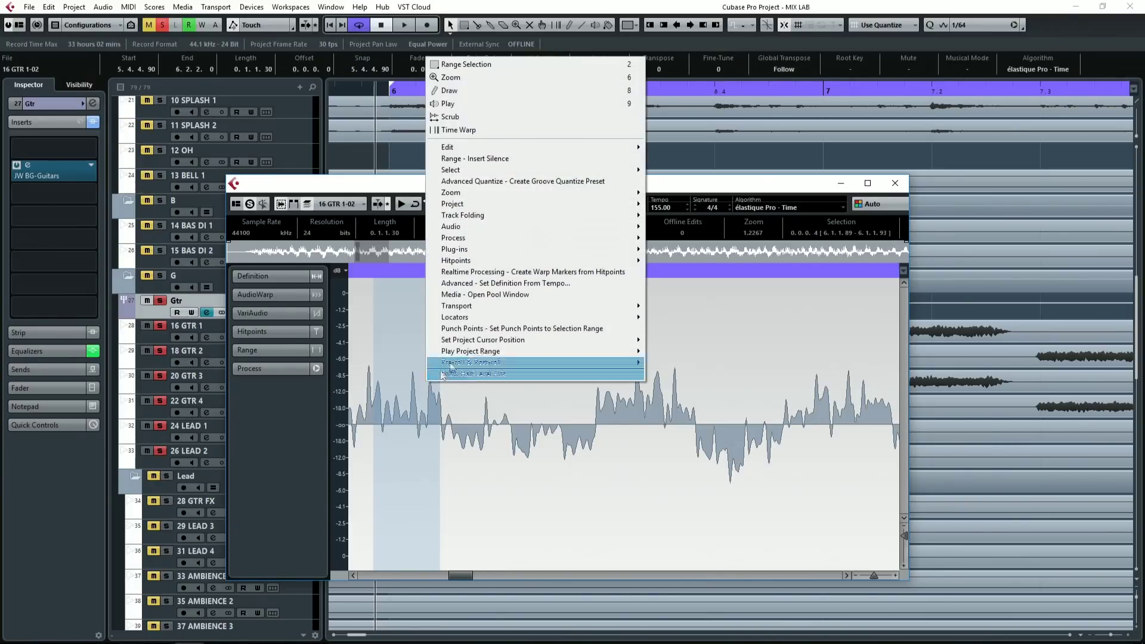
{"action": "mouse_move", "coordinate": [532, 241]}
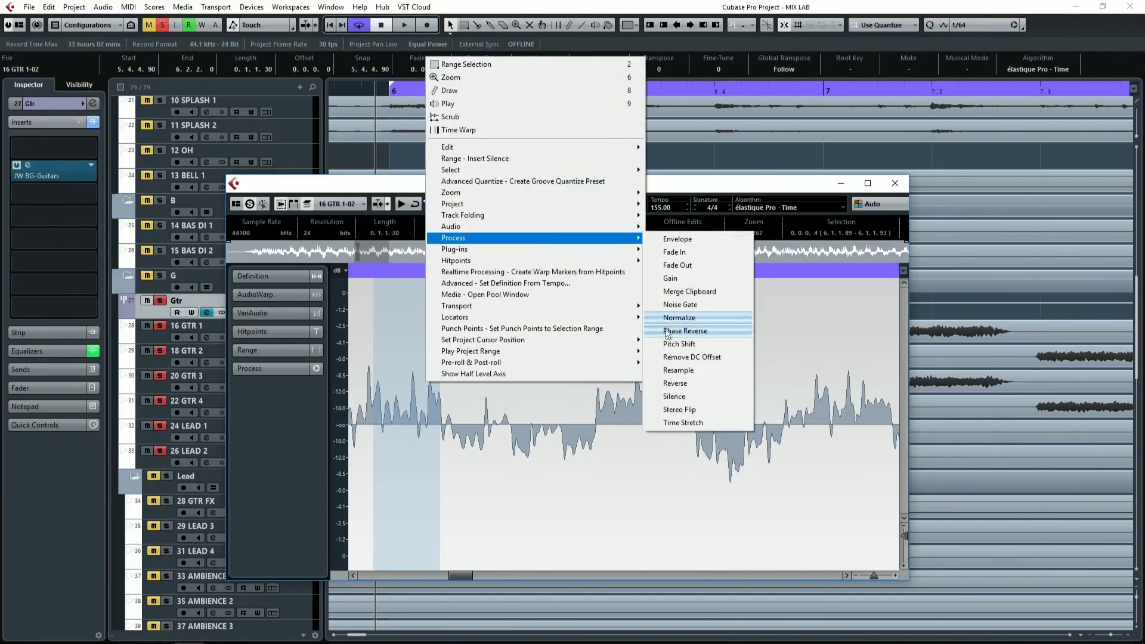
{"action": "left_click", "coordinate": [675, 396]}
Examine the waveform at both edges of the silenced range and play the sample from near its event start
{"action": "scroll", "coordinate": [531, 396], "scroll_direction": "up", "scroll_amount": 10}
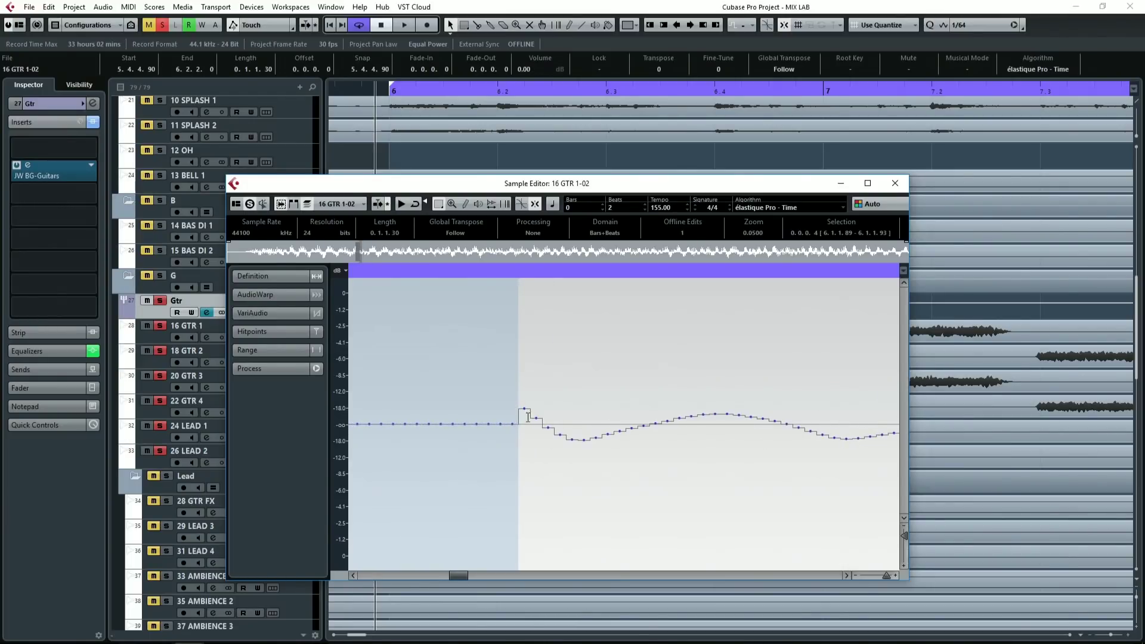
{"action": "scroll", "coordinate": [527, 417], "scroll_direction": "down", "scroll_amount": 4}
{"action": "scroll", "coordinate": [531, 420], "scroll_direction": "left", "scroll_amount": 4}
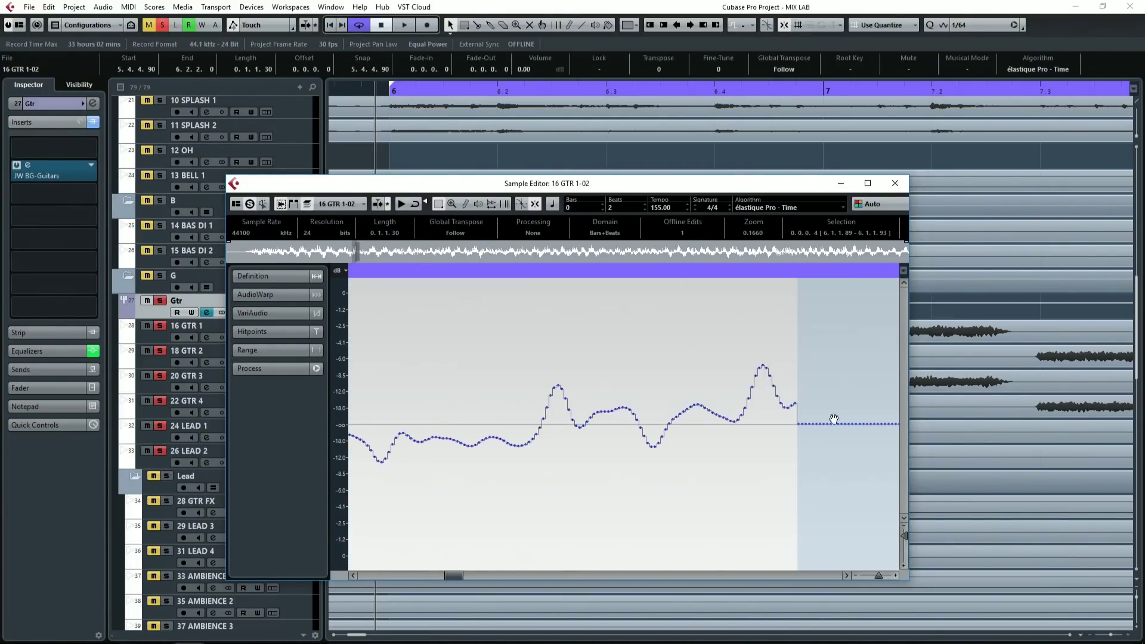
{"action": "scroll", "coordinate": [754, 411], "scroll_direction": "down", "scroll_amount": 8}
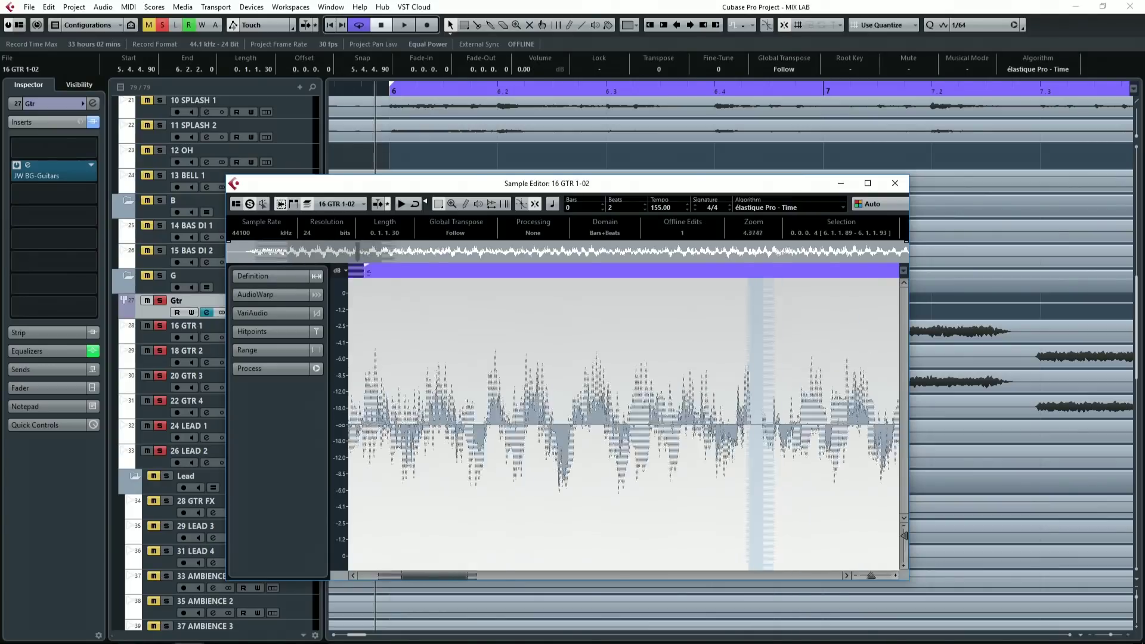
{"action": "scroll", "coordinate": [744, 428], "scroll_direction": "down", "scroll_amount": 3}
{"action": "left_click", "coordinate": [359, 376]}
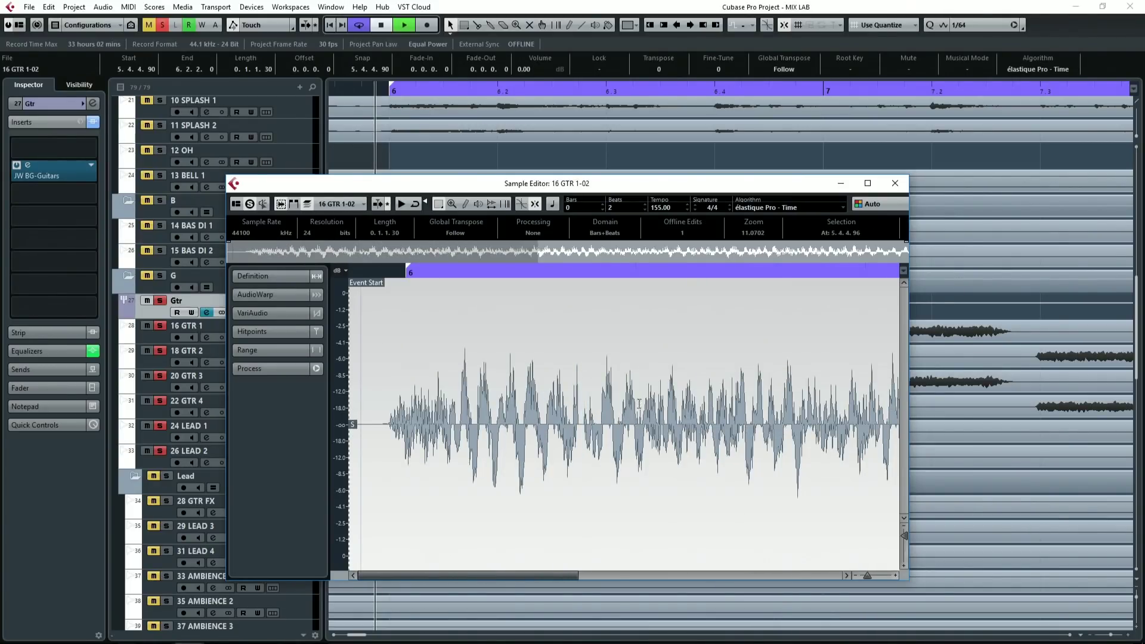
{"action": "key", "text": "space"}
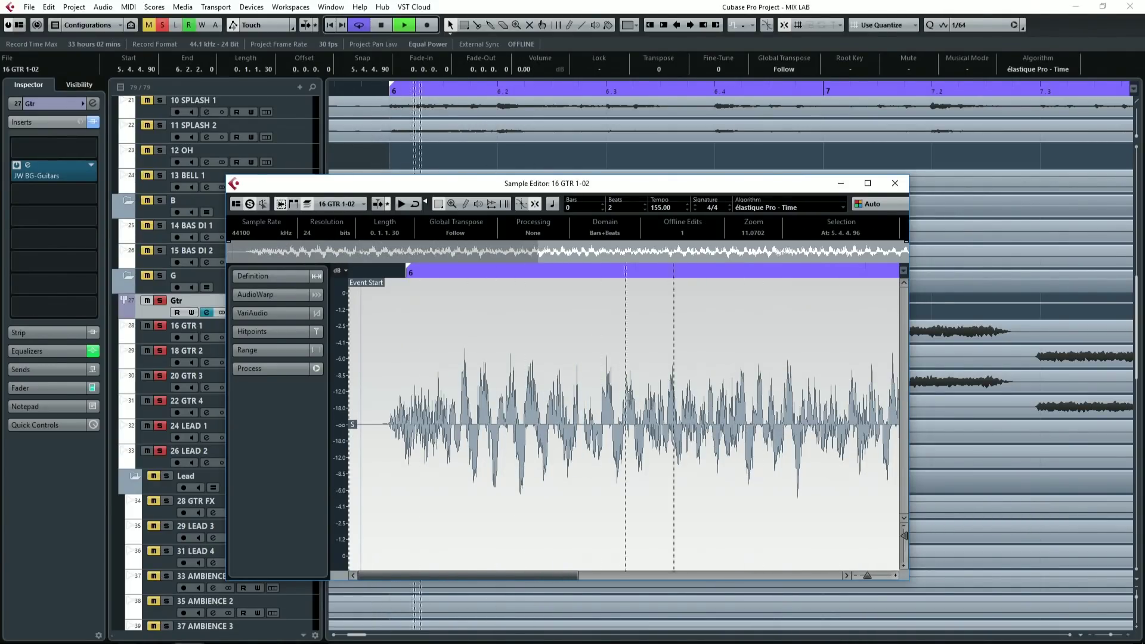
{"action": "key", "text": "space"}
Undo the silencing and the bounce and split of the first 16 GTR 1 event, leaving the Sample Editor with nothing selected
{"action": "scroll", "coordinate": [541, 414], "scroll_direction": "up", "scroll_amount": 3}
{"action": "key", "text": "ctrl+z"}
{"action": "key", "text": "ctrl+z"}
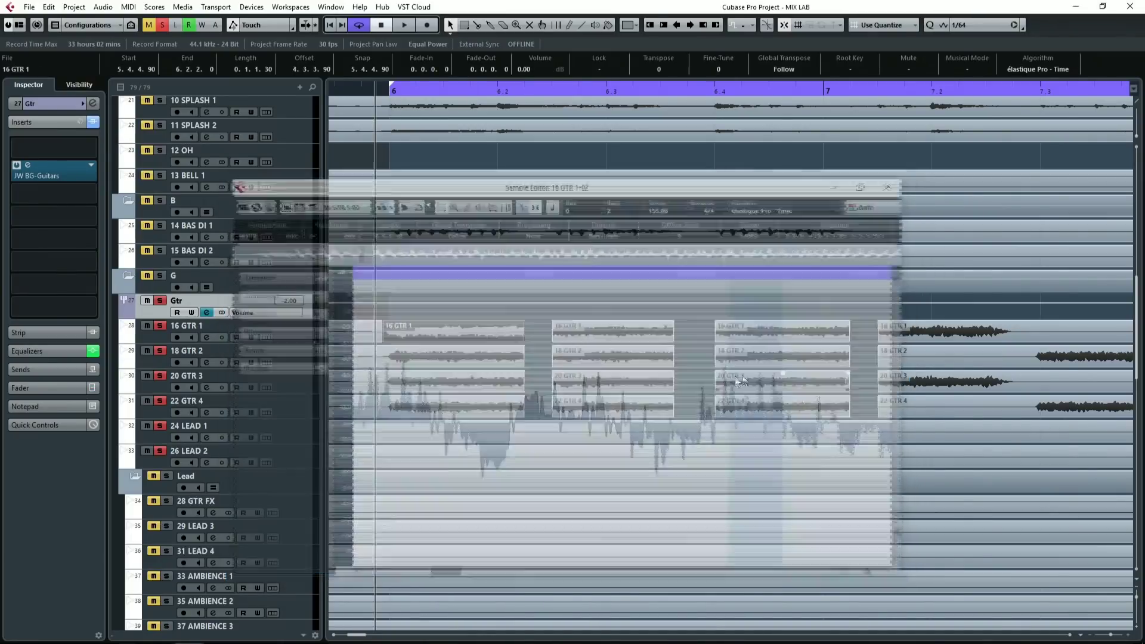
{"action": "left_click", "coordinate": [535, 327]}
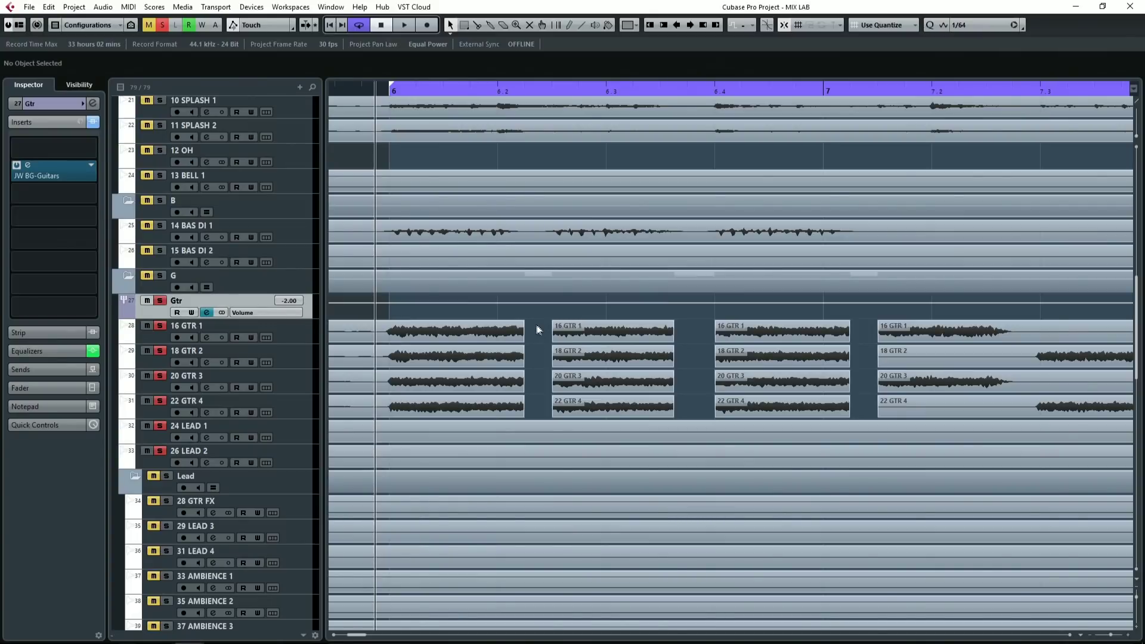
Give the second-chord events on all four GTR tracks a 0.0.0.10 fade-in and play the riff
{"action": "left_click_drag", "start_coordinate": [538, 325], "coordinate": [492, 423]}
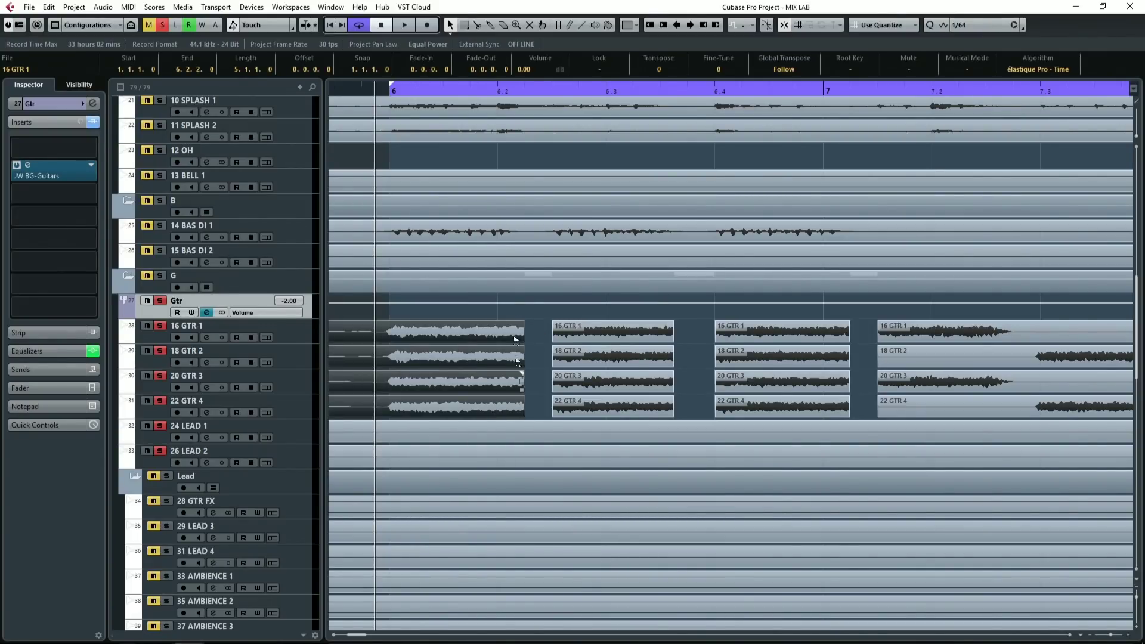
{"action": "left_click_drag", "start_coordinate": [538, 321], "coordinate": [556, 400]}
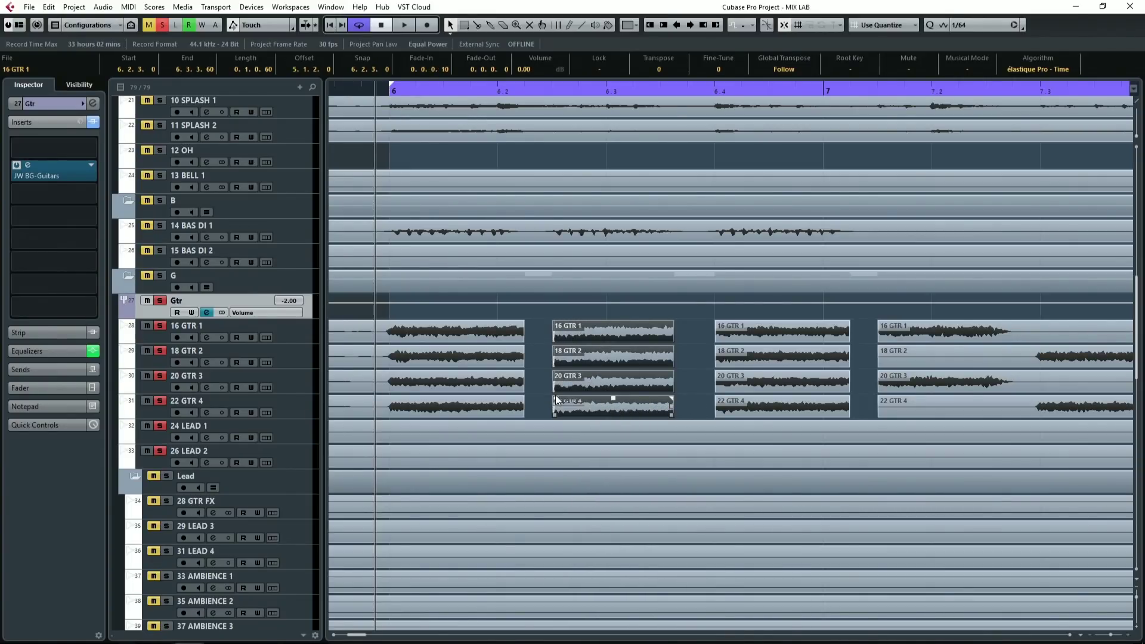
{"action": "key", "text": "space"}
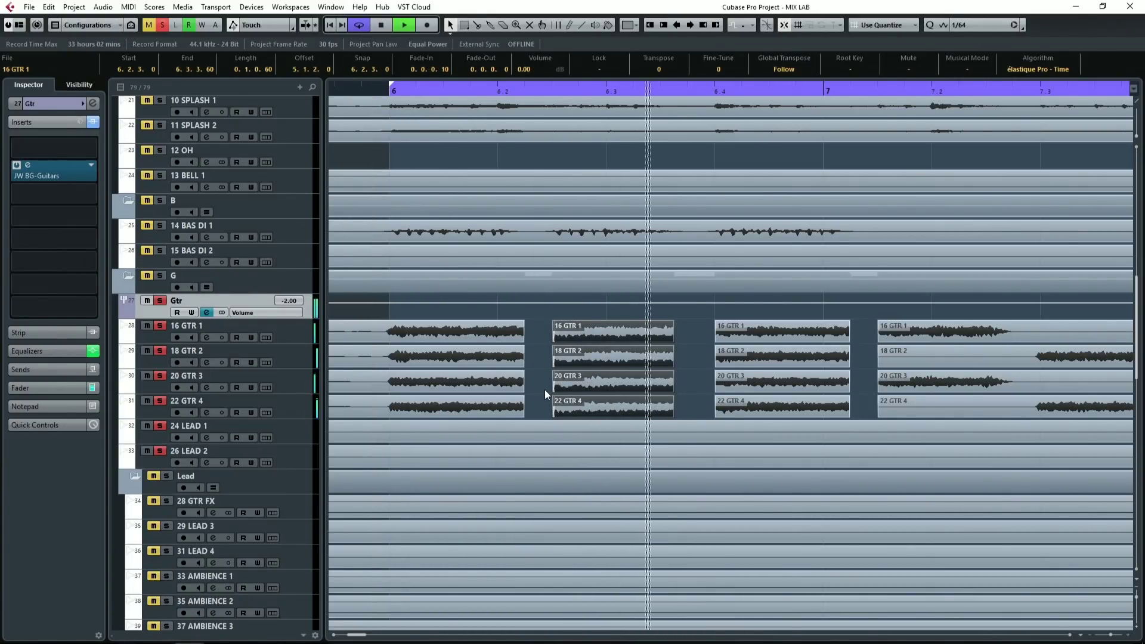
Give the chord events on all four GTR tracks short fades, with a 0.0.0.5 fade-in and a 0.0.0.4 fade-out
{"action": "key", "text": "space"}
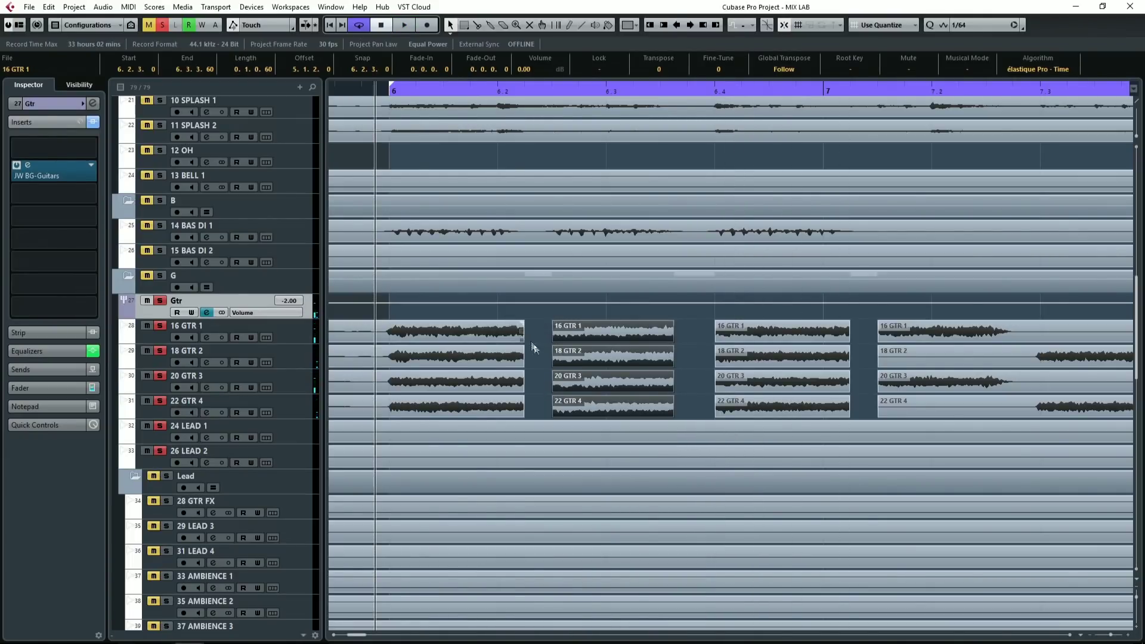
{"action": "scroll", "coordinate": [531, 343], "scroll_direction": "up", "scroll_amount": 5}
{"action": "scroll", "coordinate": [508, 330], "scroll_direction": "down", "scroll_amount": 5}
{"action": "left_click_drag", "start_coordinate": [511, 313], "coordinate": [770, 410]}
{"action": "scroll", "coordinate": [710, 397], "scroll_direction": "up", "scroll_amount": 3}
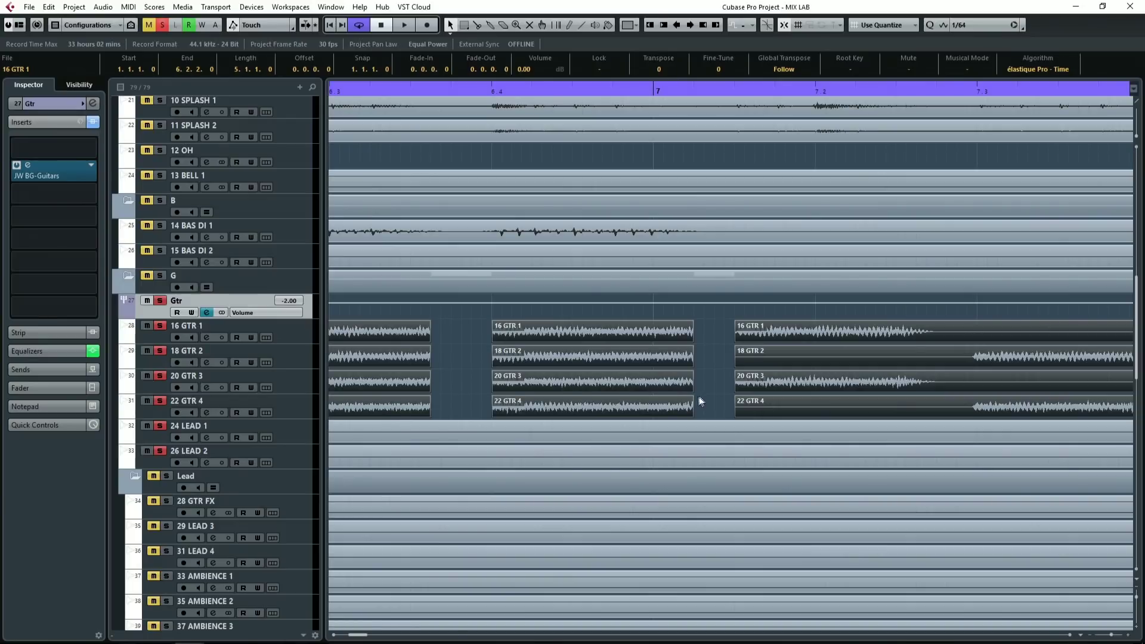
{"action": "left_click_drag", "start_coordinate": [692, 396], "coordinate": [739, 398]}
{"action": "scroll", "coordinate": [721, 368], "scroll_direction": "down", "scroll_amount": 3}
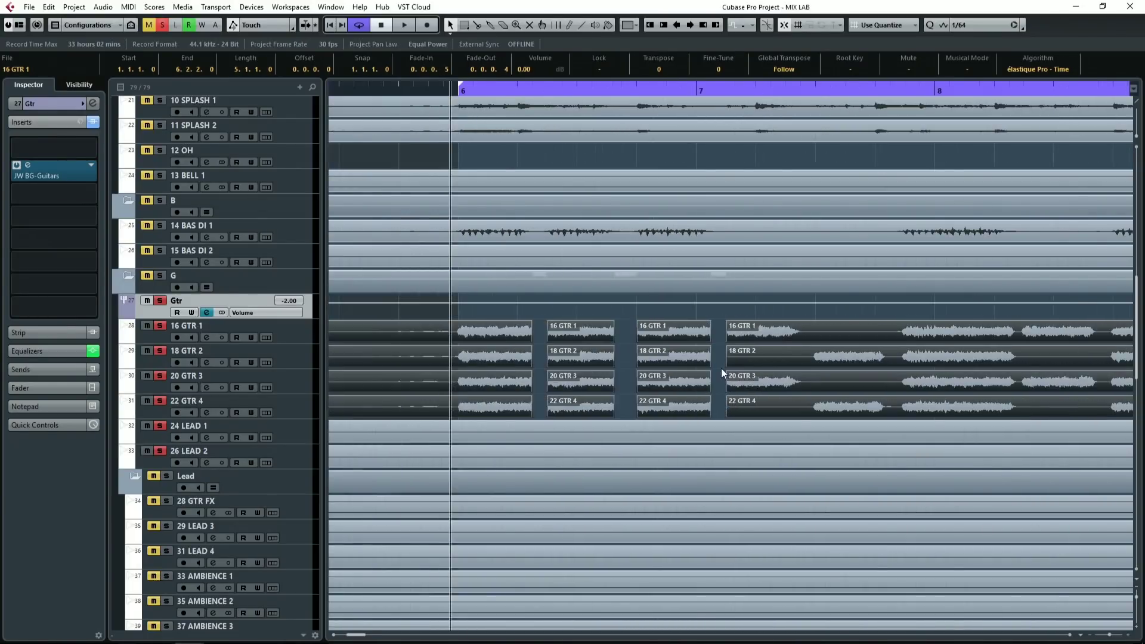
Play the riff across the silent gaps to check how the short fades sound
{"action": "scroll", "coordinate": [721, 368], "scroll_direction": "down", "scroll_amount": 1}
{"action": "scroll", "coordinate": [721, 368], "scroll_direction": "up", "scroll_amount": 2}
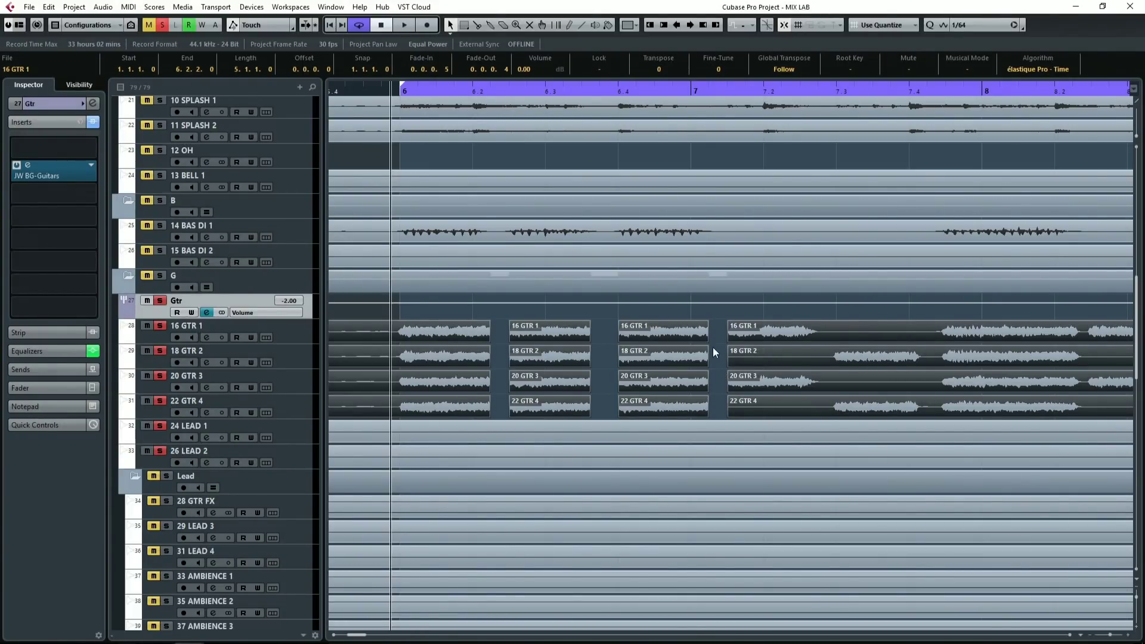
{"action": "mouse_move", "coordinate": [706, 325]}
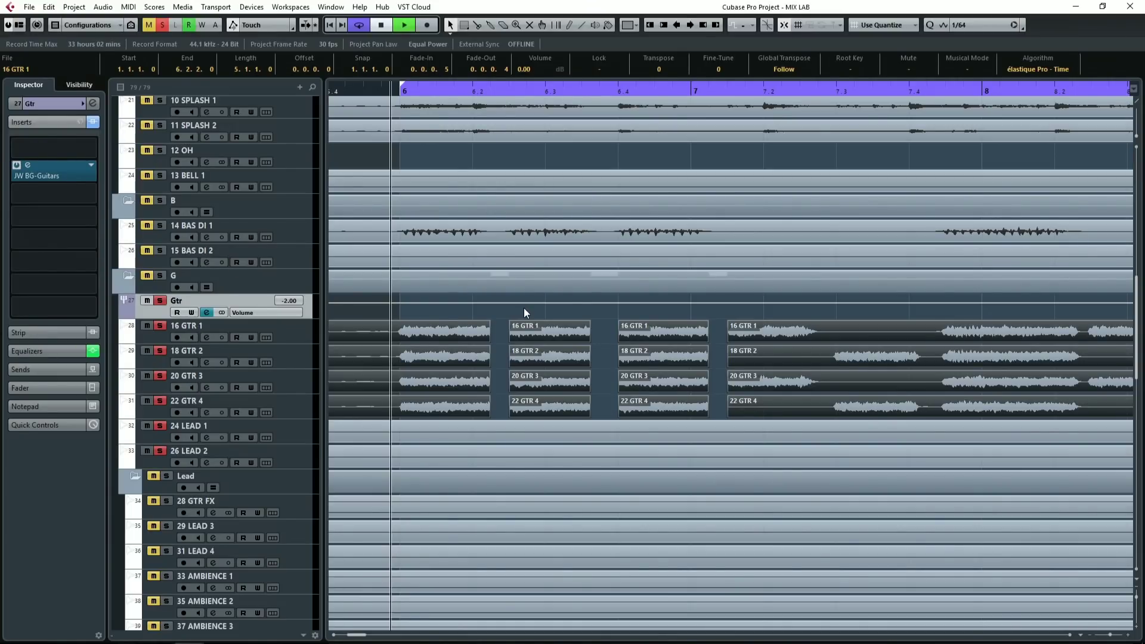
{"action": "key", "text": "space"}
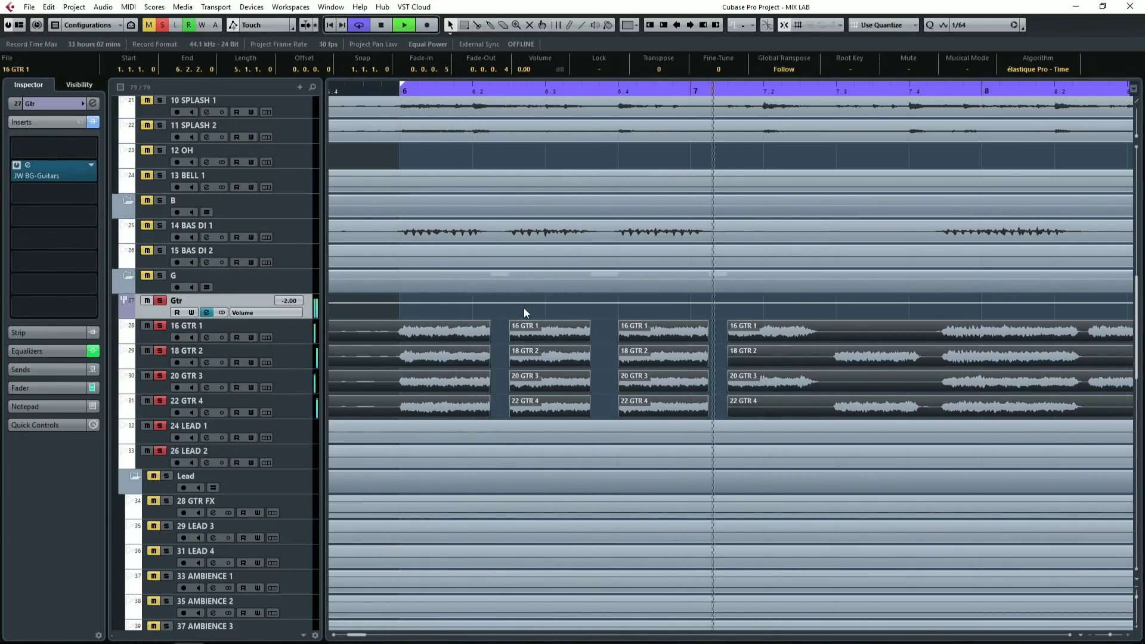
{"action": "key", "text": "space"}
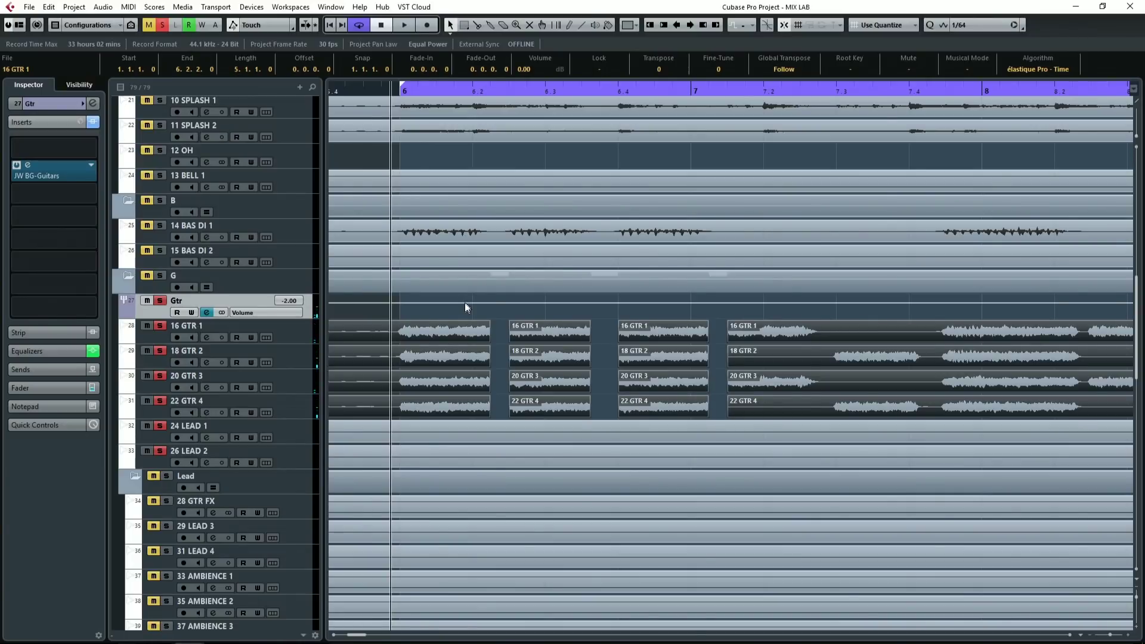
Undo the short fades on the GTR events and clear the selection
{"action": "key", "text": "ctrl+z"}
{"action": "scroll", "coordinate": [462, 322], "scroll_direction": "up", "scroll_amount": 5}
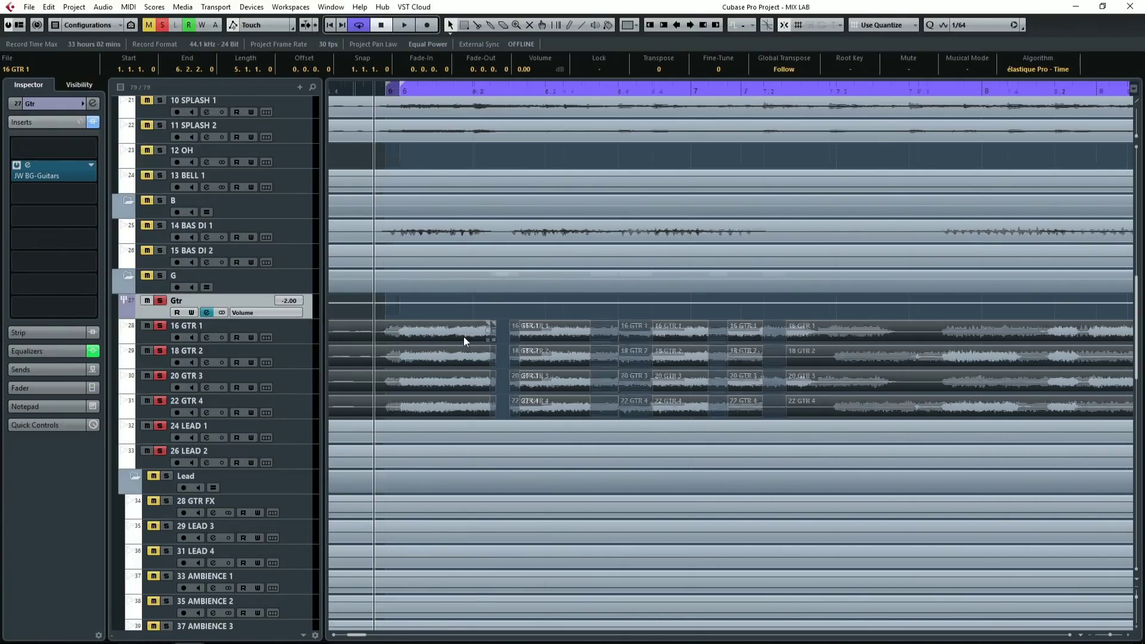
{"action": "left_click", "coordinate": [436, 312]}
Split the first-chord events on all four GTR tracks at 6.1.2.30 and play across the cut
{"action": "scroll", "coordinate": [481, 318], "scroll_direction": "left", "scroll_amount": 2}
{"action": "scroll", "coordinate": [506, 318], "scroll_direction": "up", "scroll_amount": 2}
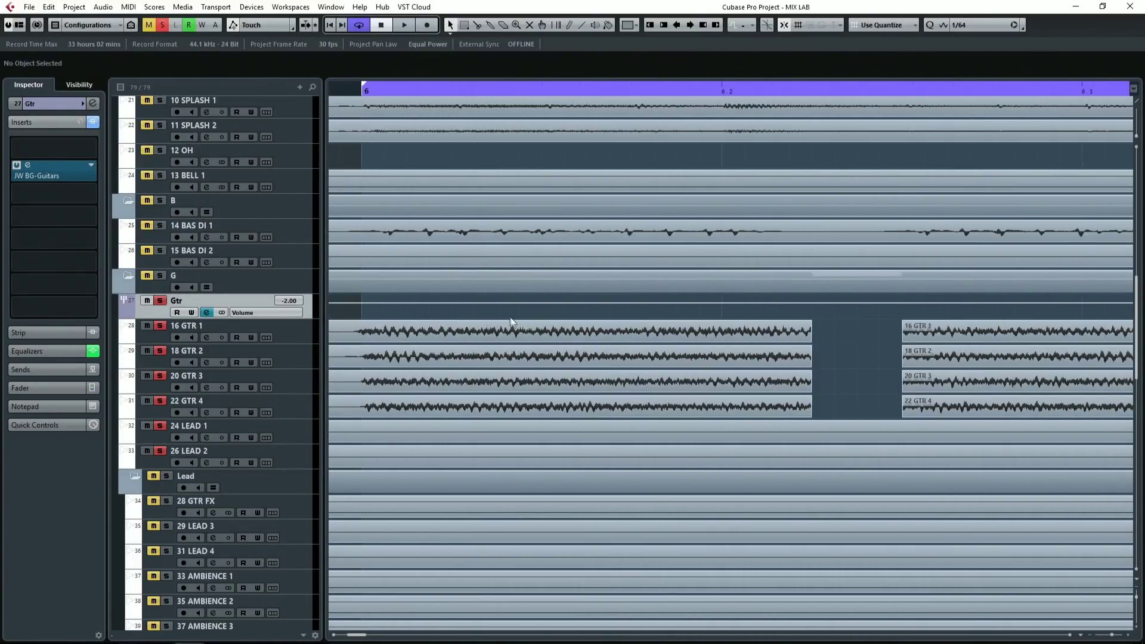
{"action": "mouse_move", "coordinate": [512, 397]}
{"action": "left_mouse_down"}
{"action": "mouse_move", "coordinate": [500, 401]}
{"action": "mouse_move", "coordinate": [524, 405]}
{"action": "left_mouse_up"}
{"action": "left_click", "coordinate": [475, 406], "text": "alt"}
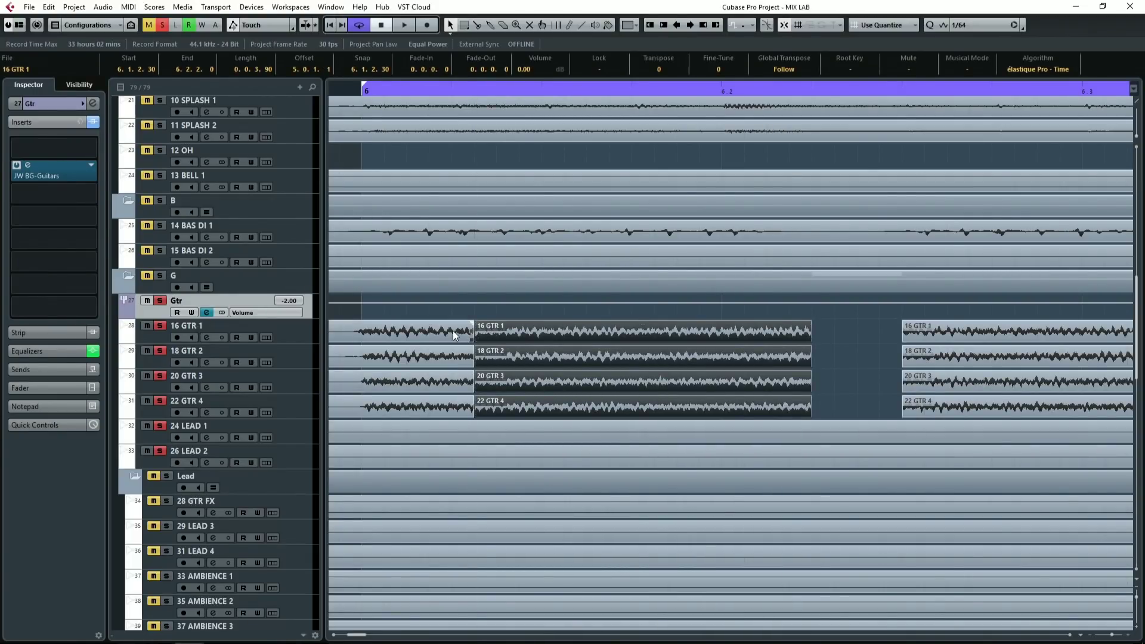
{"action": "key", "text": "space"}
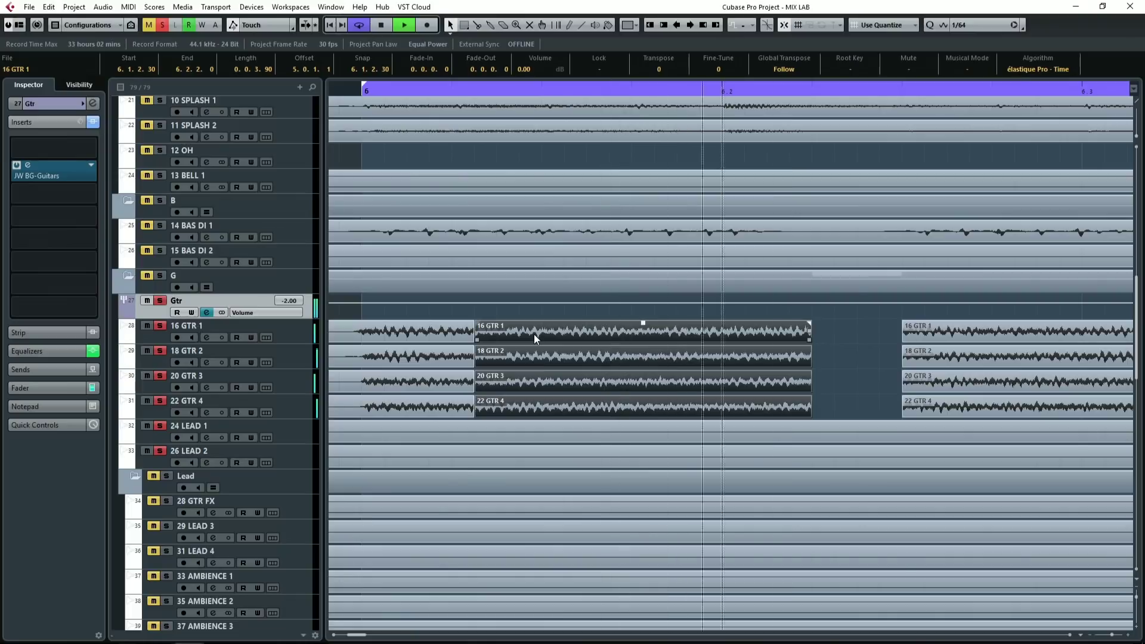
Crossfade the two halves of the split first chord on all four GTR tracks and play the result
{"action": "left_click_drag", "start_coordinate": [464, 312], "coordinate": [500, 410]}
{"action": "key", "text": "x"}
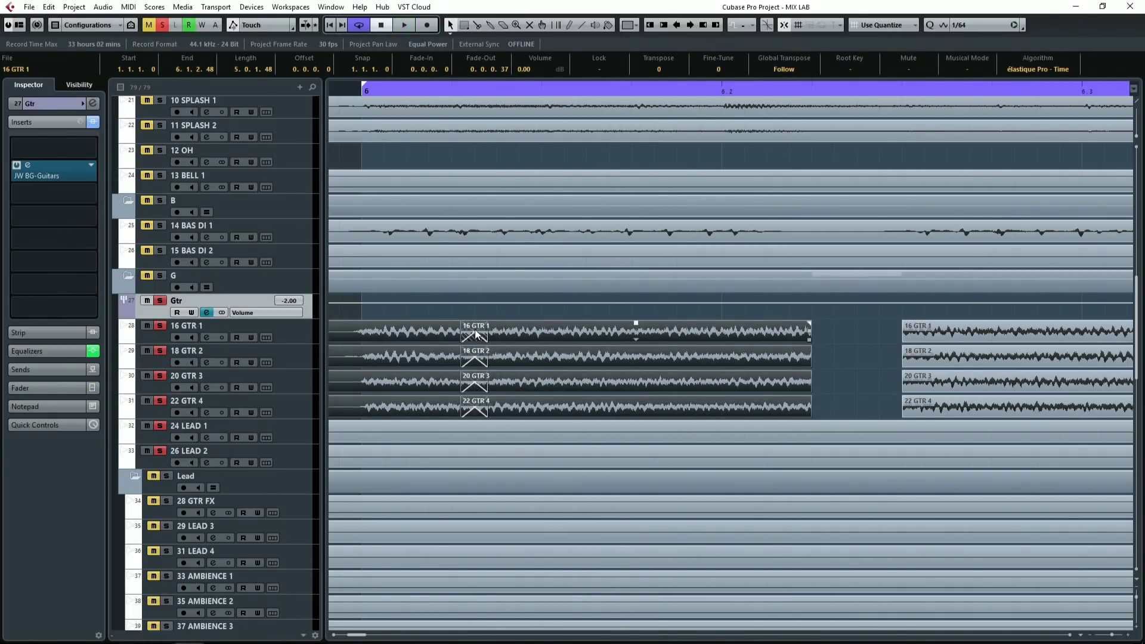
{"action": "key", "text": "space"}
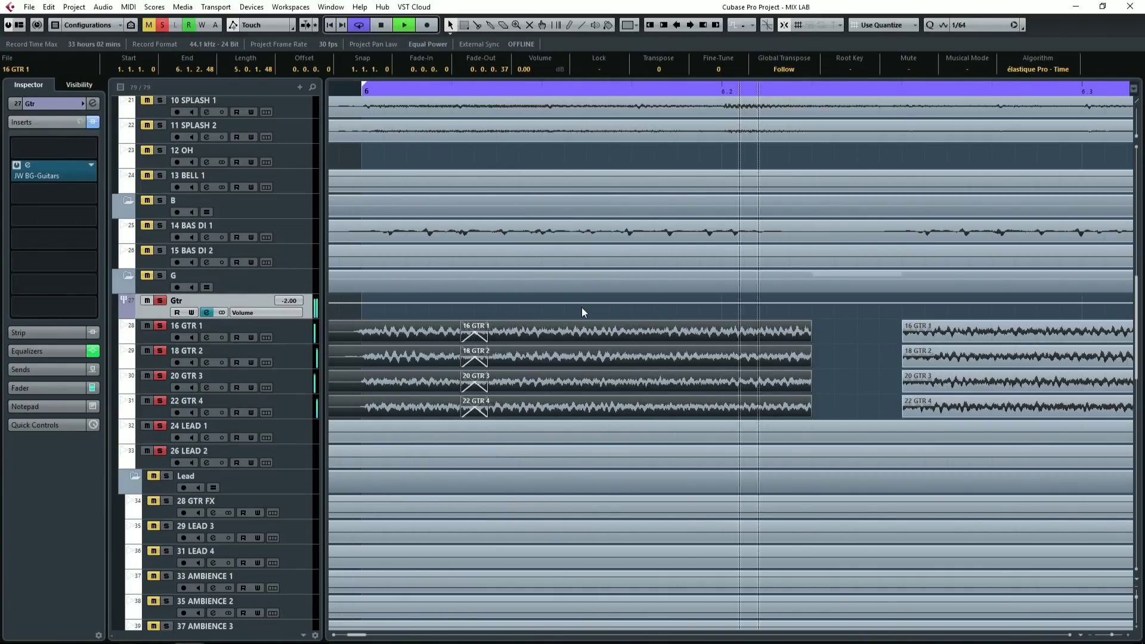
{"action": "key", "text": "space"}
Undo the crossfade and the split of the first-chord events, leaving no event selected
{"action": "key", "text": "ctrl+z"}
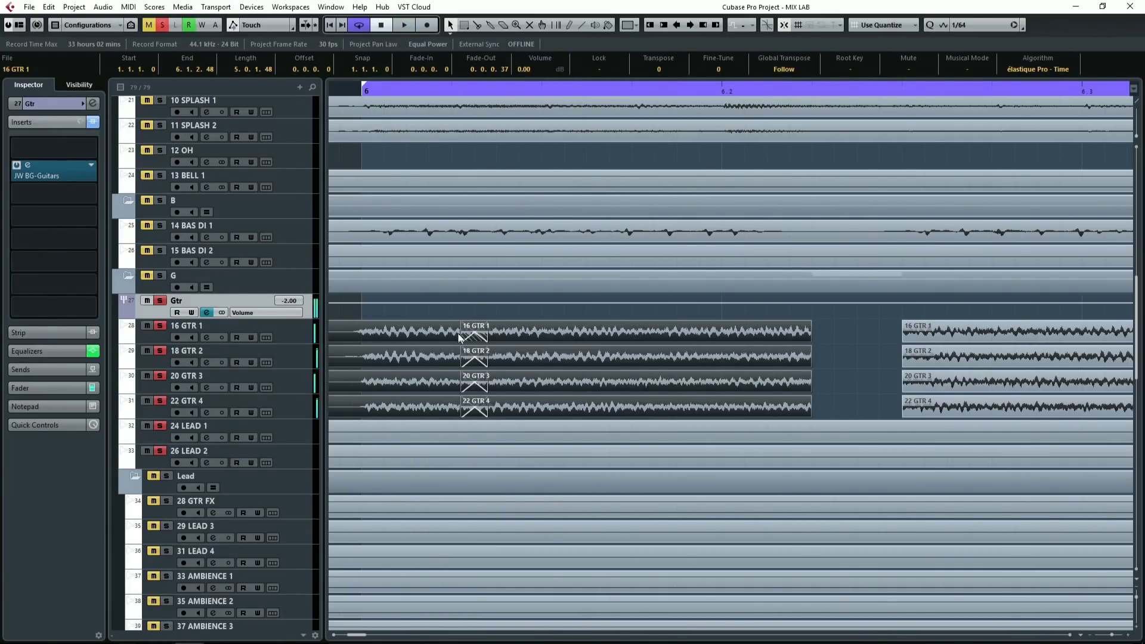
{"action": "key", "text": "ctrl+z"}
{"action": "key", "text": "ctrl+z"}
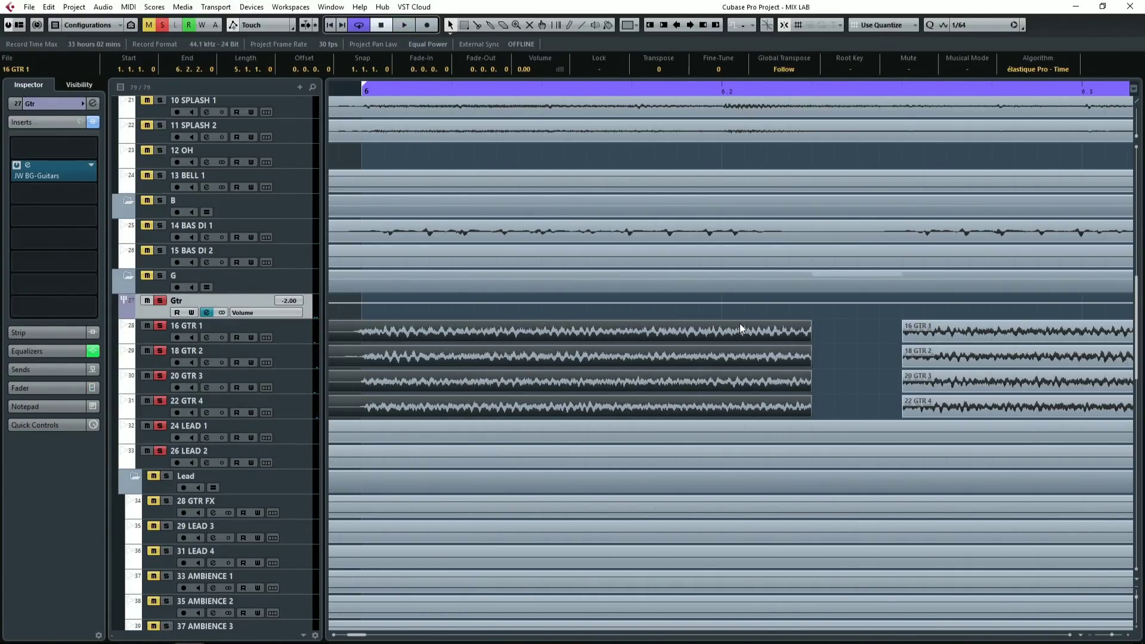
{"action": "scroll", "coordinate": [739, 323], "scroll_direction": "down", "scroll_amount": 3}
{"action": "scroll", "coordinate": [740, 323], "scroll_direction": "down", "scroll_amount": 3}
{"action": "scroll", "coordinate": [739, 323], "scroll_direction": "right", "scroll_amount": 2}
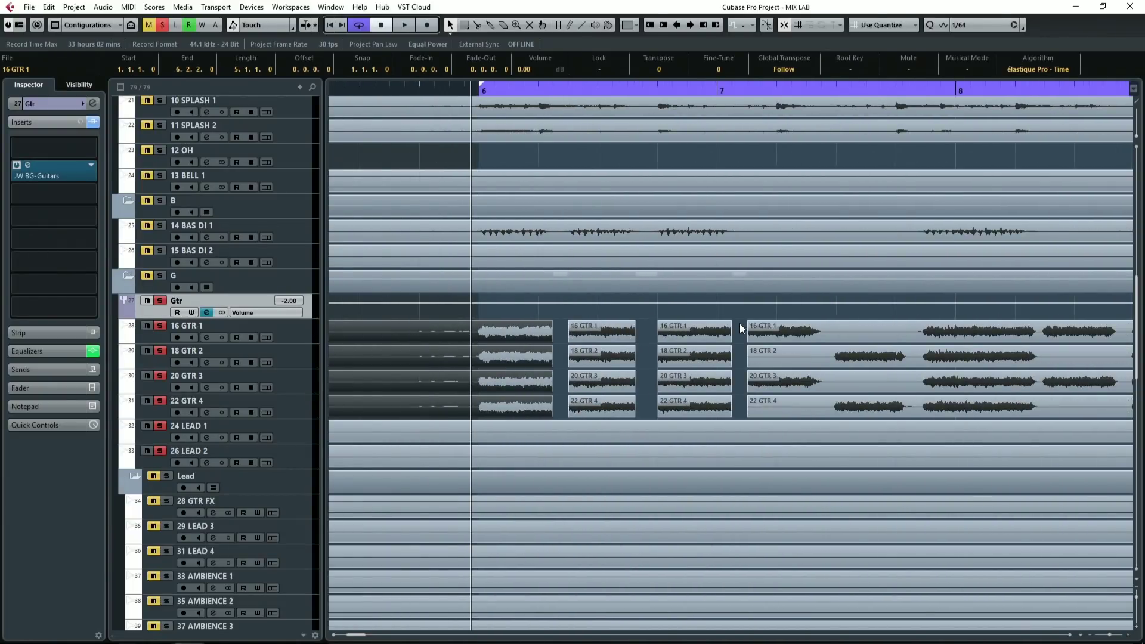
{"action": "left_click", "coordinate": [538, 318]}
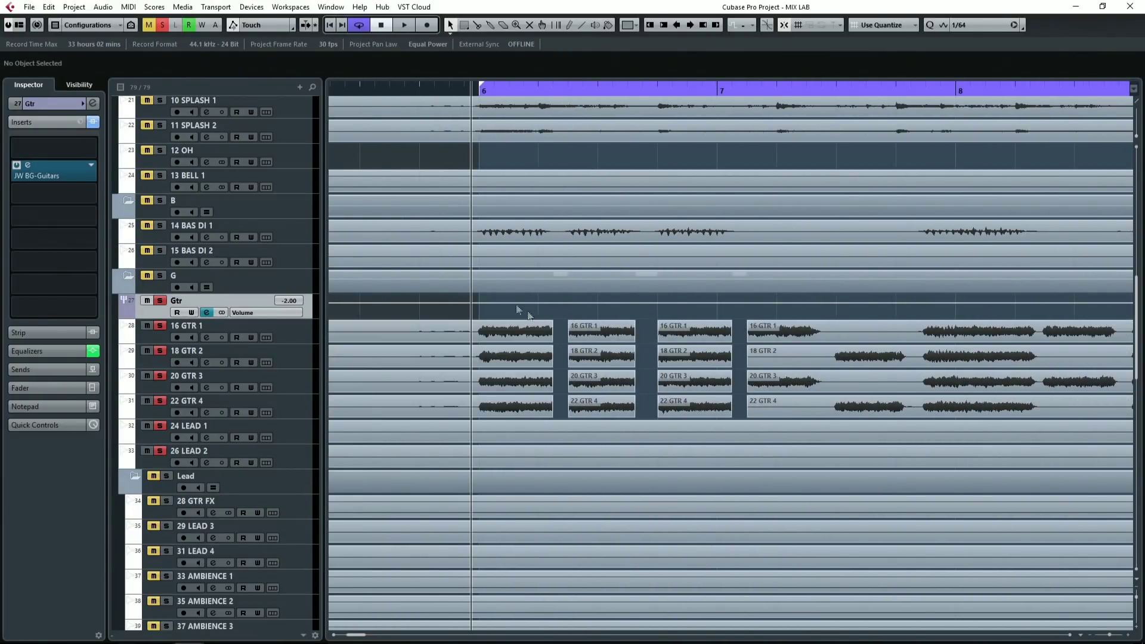
In the project's Auto Fades settings, choose the S-shaped curve for both the fade-in and the fade-out
{"action": "left_click", "coordinate": [80, 9]}
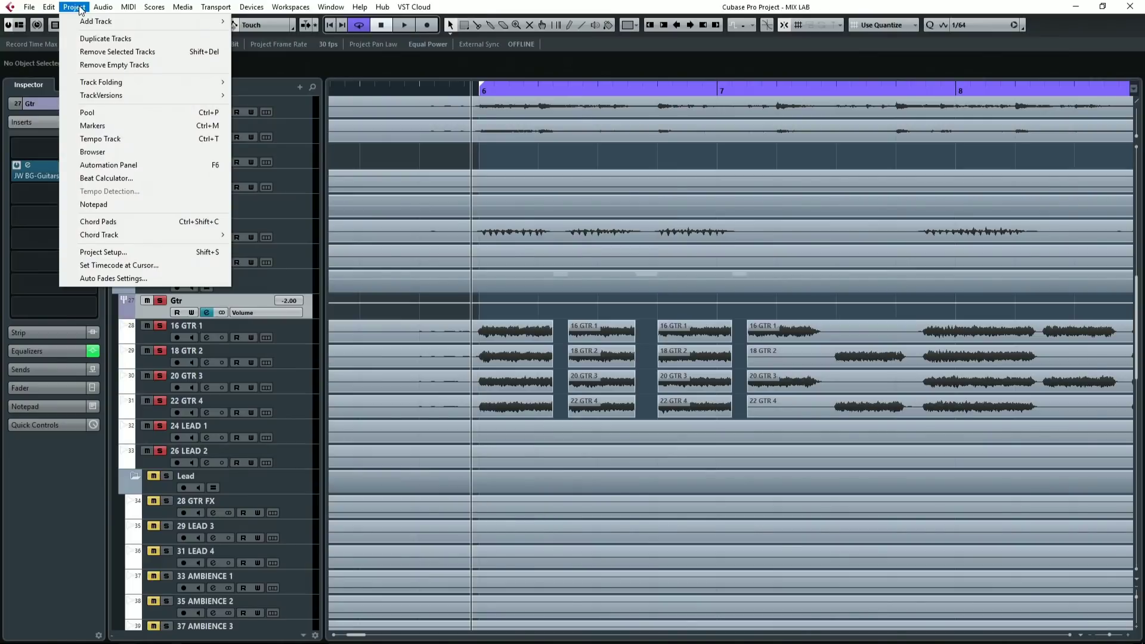
{"action": "left_click", "coordinate": [134, 278]}
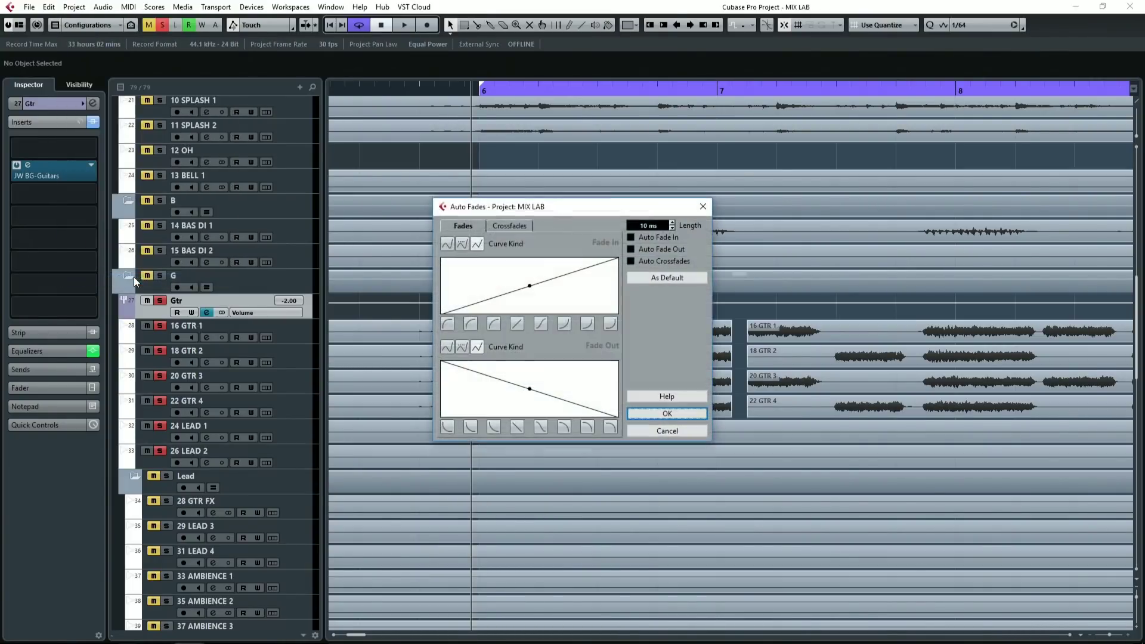
{"action": "left_click", "coordinate": [539, 326]}
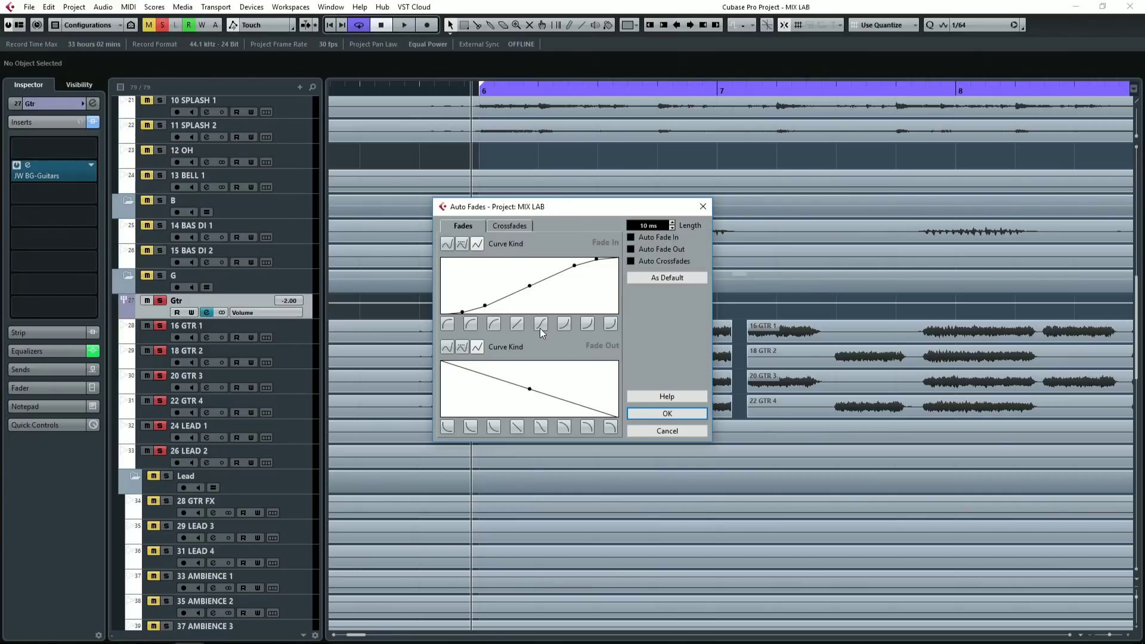
{"action": "left_click", "coordinate": [541, 426]}
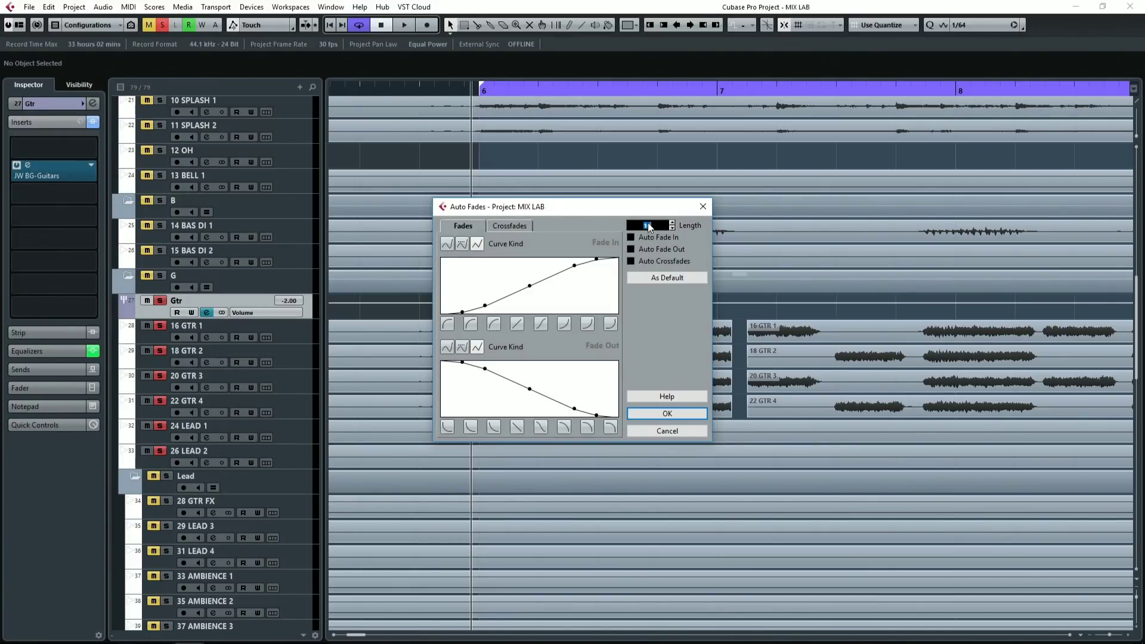
Set the auto fade length to 1 ms, enable Auto Fade In and Auto Fade Out, and store the settings as default
{"action": "type", "text": "1"}
{"action": "key", "text": "Tab"}
{"action": "left_click", "coordinate": [638, 250]}
{"action": "left_click", "coordinate": [663, 279]}
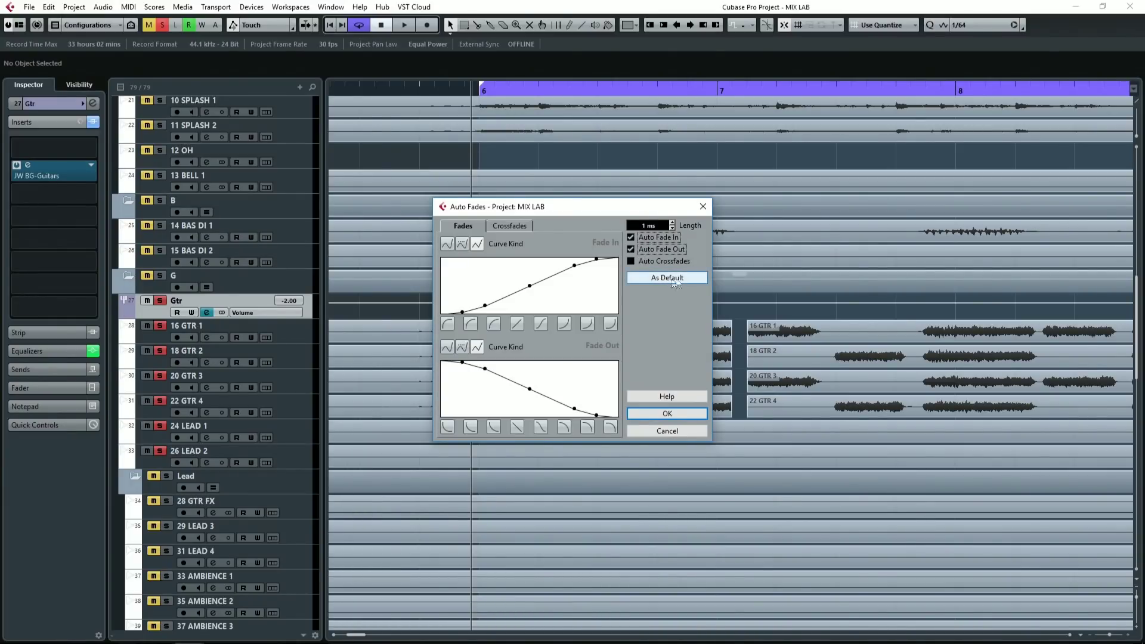
{"action": "left_click", "coordinate": [674, 414]}
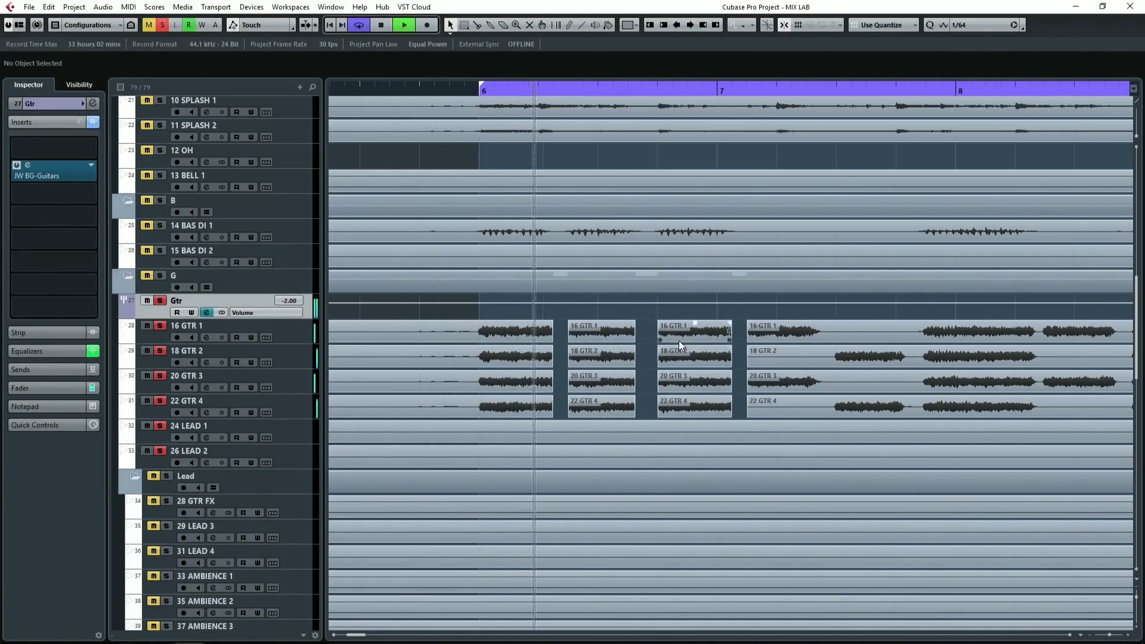
Split the first-chord events on all four GTR tracks at five points, from 6.1.1.60 to 6.2.1.30
{"action": "key", "text": "space"}
{"action": "scroll", "coordinate": [495, 356], "scroll_direction": "up", "scroll_amount": 5}
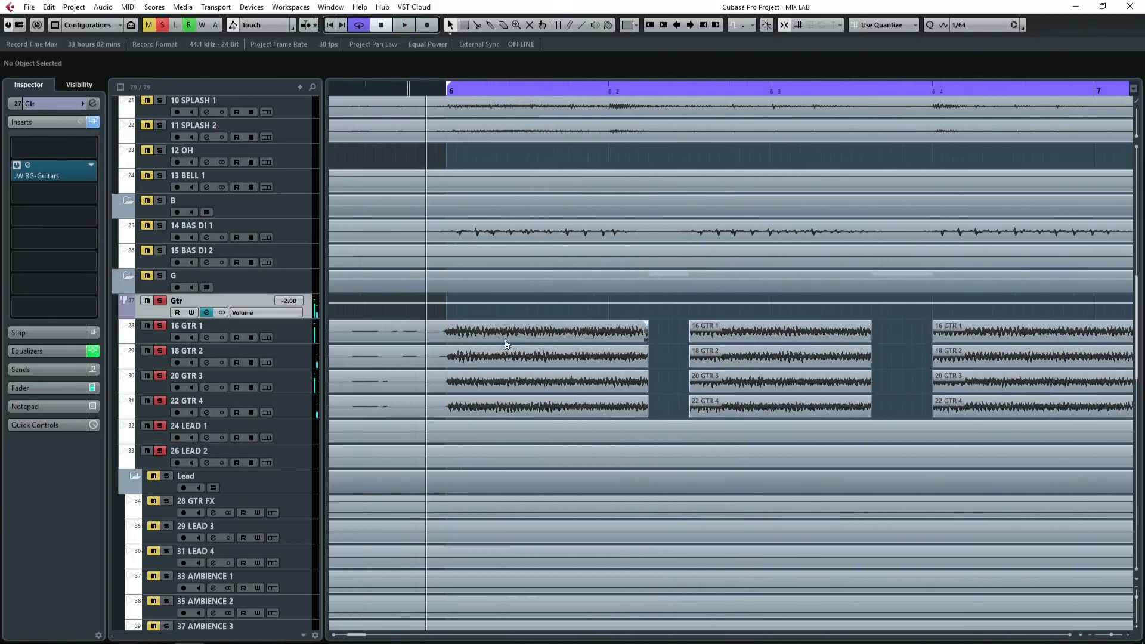
{"action": "left_click_drag", "start_coordinate": [774, 321], "coordinate": [749, 397]}
{"action": "key", "text": "ctrl+z"}
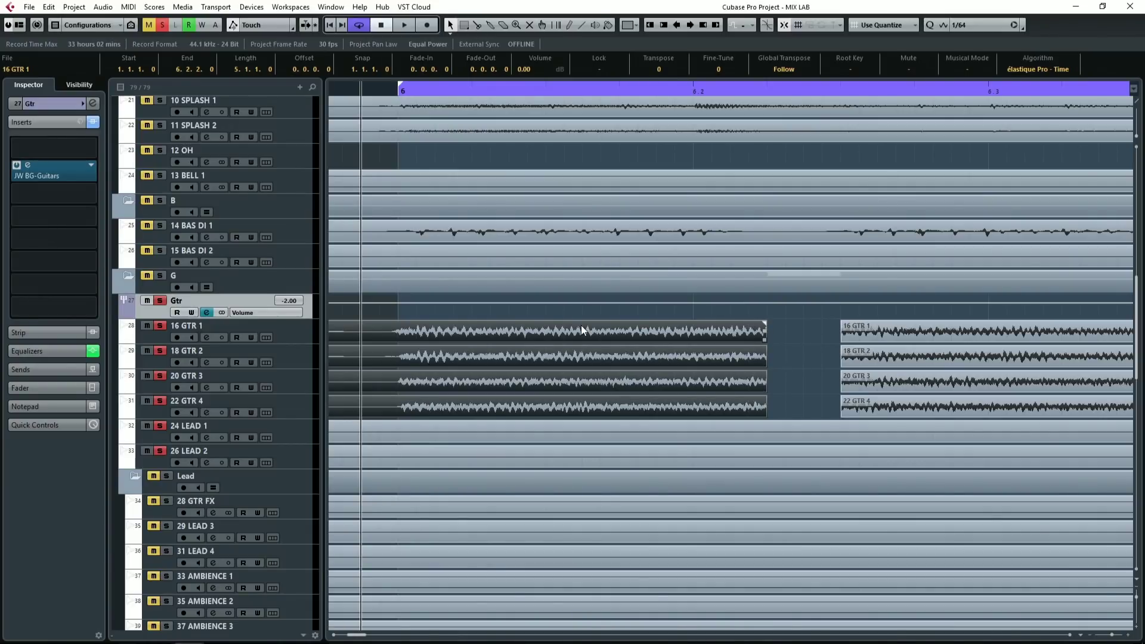
{"action": "left_click", "coordinate": [435, 332], "text": "alt"}
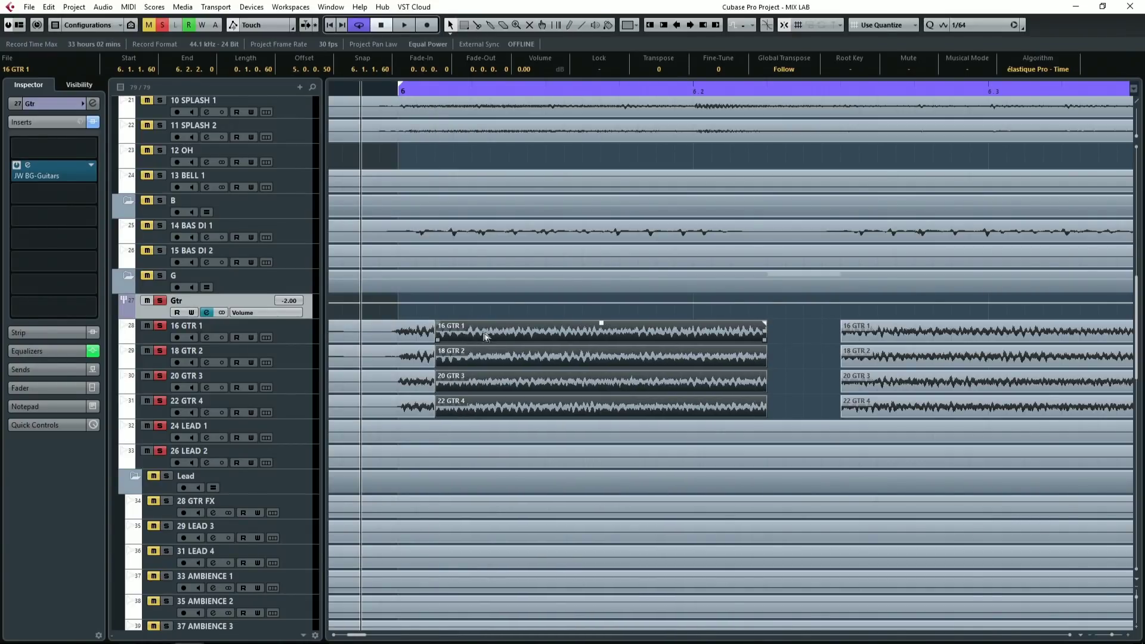
{"action": "left_click", "coordinate": [490, 333], "text": "alt"}
{"action": "left_click", "coordinate": [564, 332], "text": "alt"}
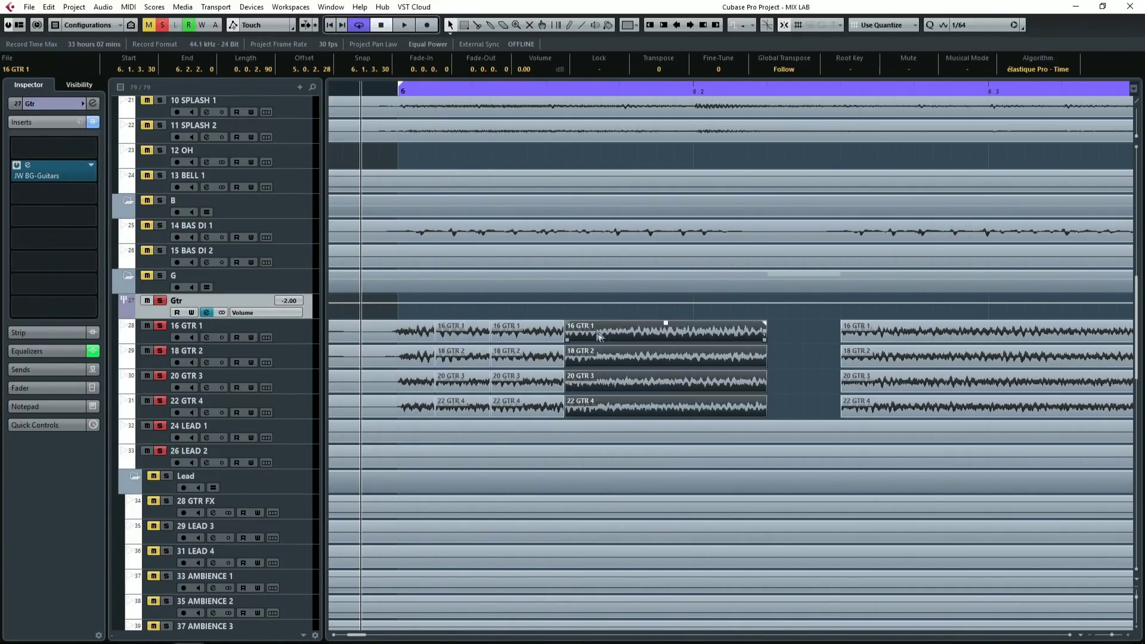
{"action": "left_click", "coordinate": [657, 332], "text": "alt"}
{"action": "left_click", "coordinate": [720, 339], "text": "alt"}
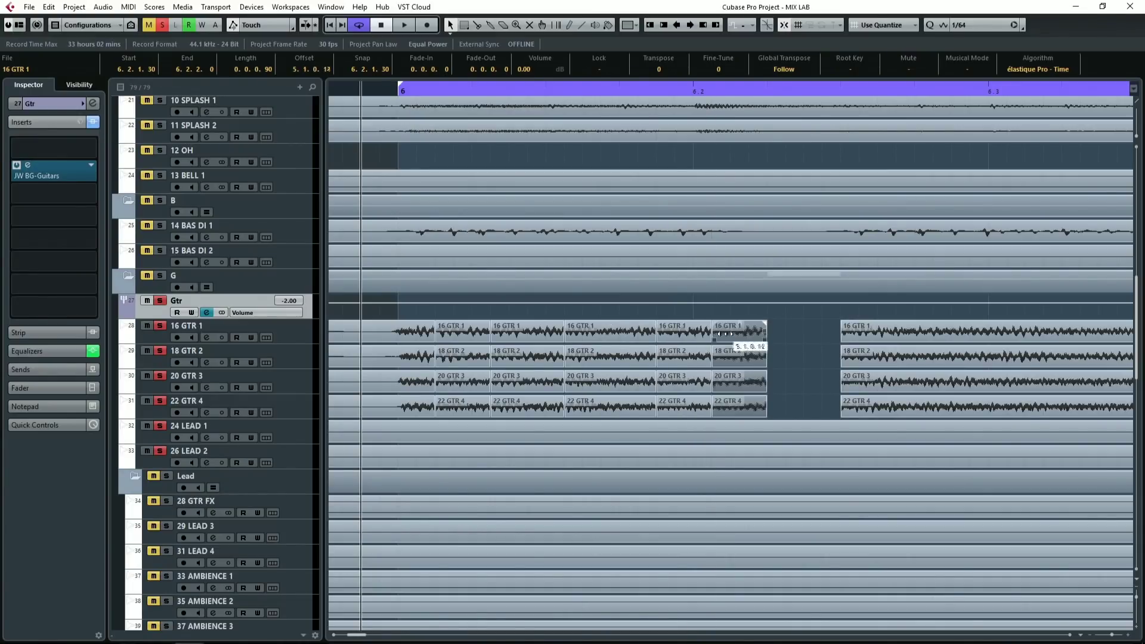
Play the chopped first chord to check the cuts with auto fades enabled
{"action": "scroll", "coordinate": [814, 350], "scroll_direction": "down", "scroll_amount": 2}
{"action": "key", "text": "space"}
{"action": "key", "text": "space"}
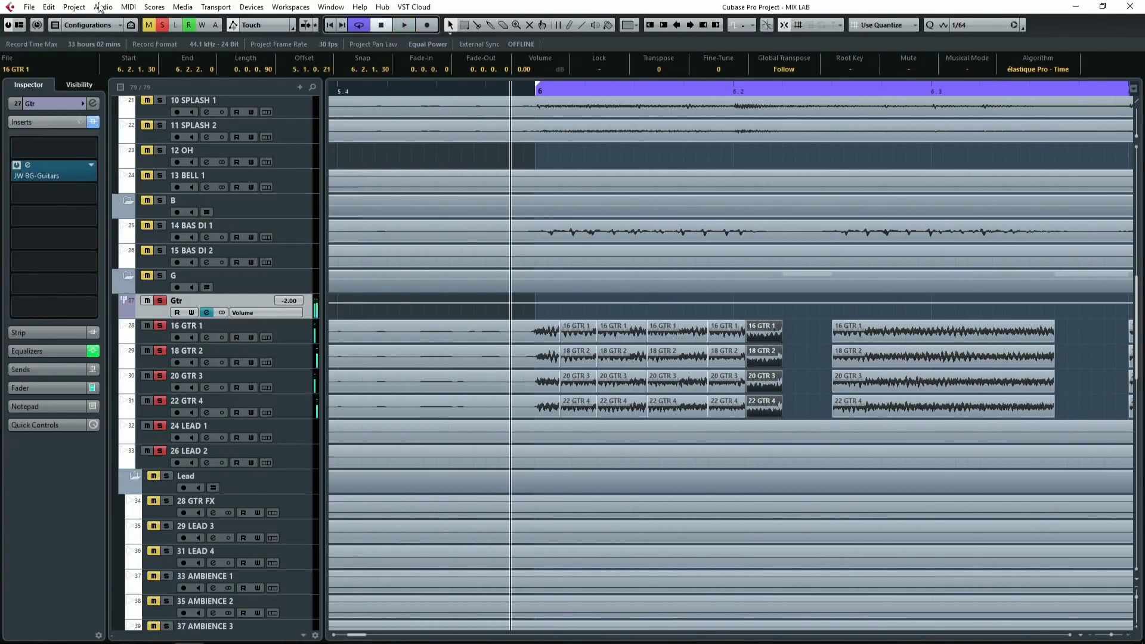
Turn off Auto Fade In and Auto Fade Out for the project and play the chopped first chord
{"action": "left_click", "coordinate": [73, 6]}
{"action": "left_click", "coordinate": [129, 279]}
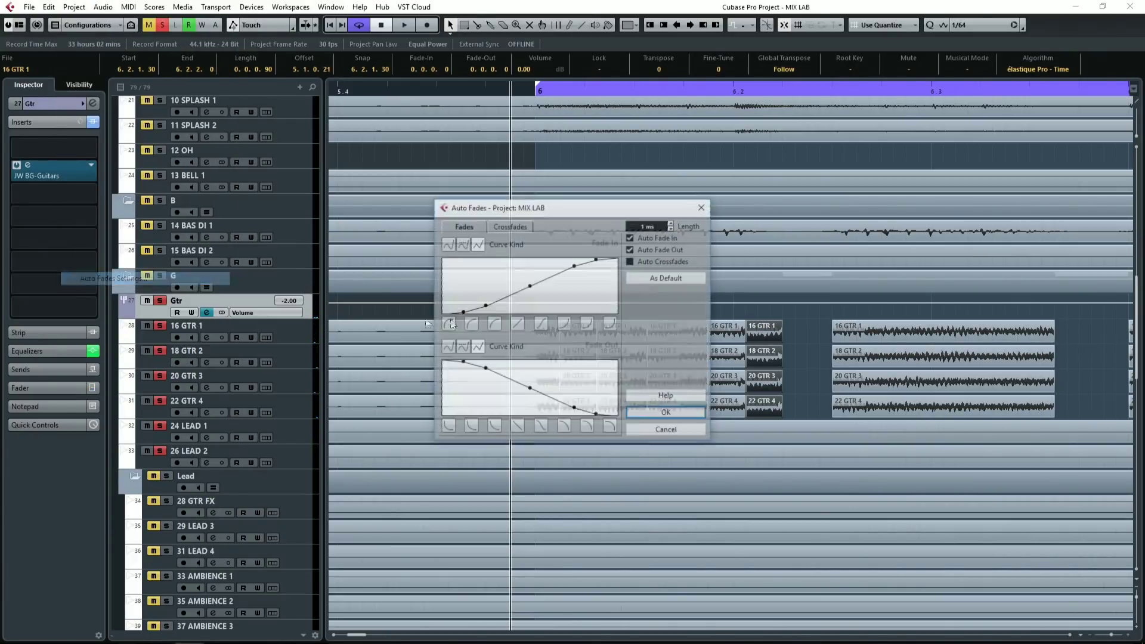
{"action": "left_click", "coordinate": [633, 237]}
{"action": "left_click", "coordinate": [631, 250]}
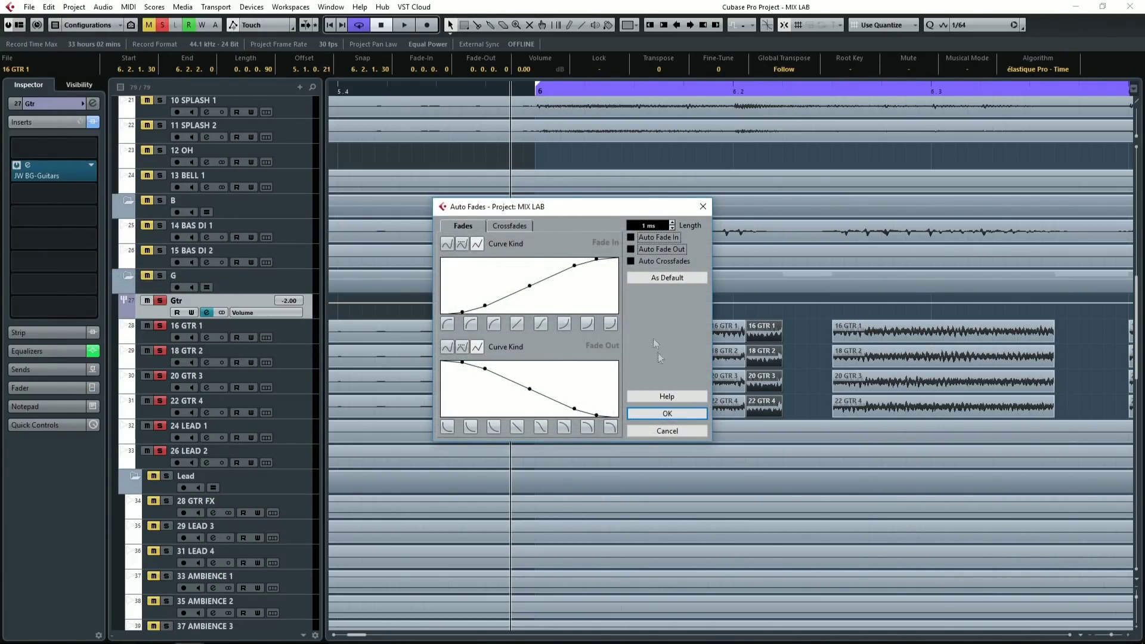
{"action": "left_click", "coordinate": [673, 413]}
{"action": "key", "text": "space"}
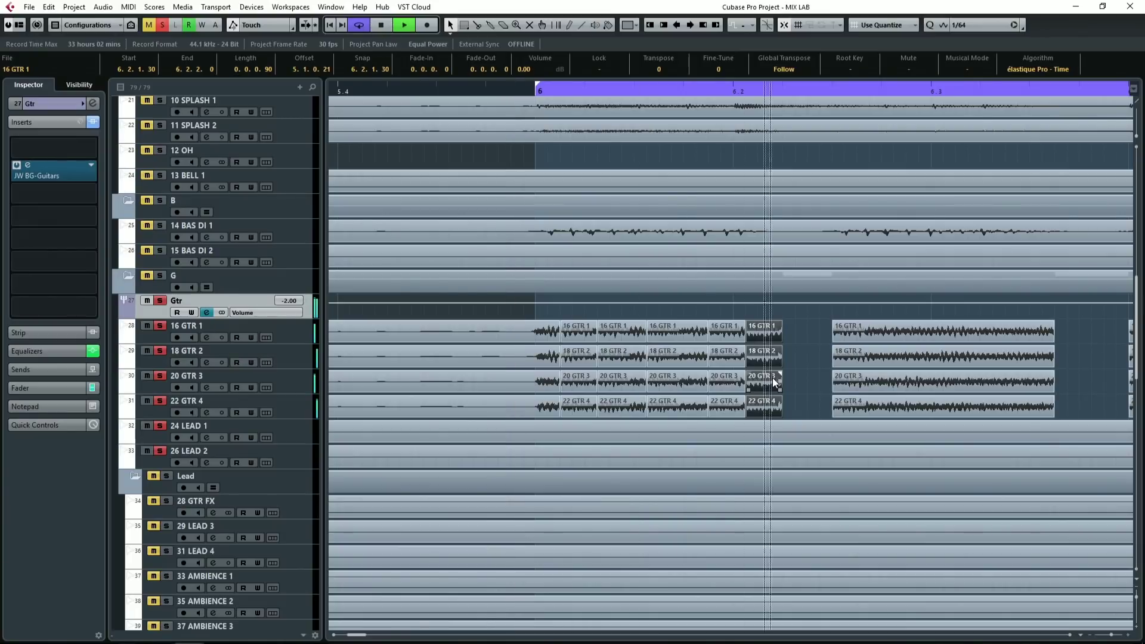
{"action": "key", "text": "space"}
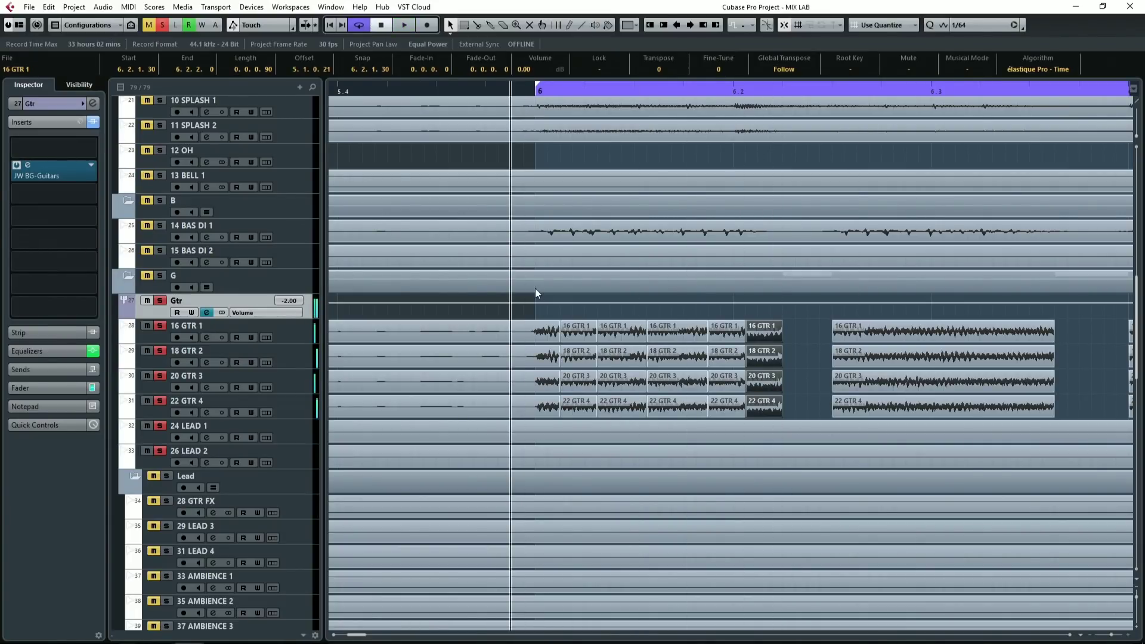
Turn Auto Fade In and Auto Fade Out back on for the project and replay the chopped first chord
{"action": "left_click", "coordinate": [77, 7]}
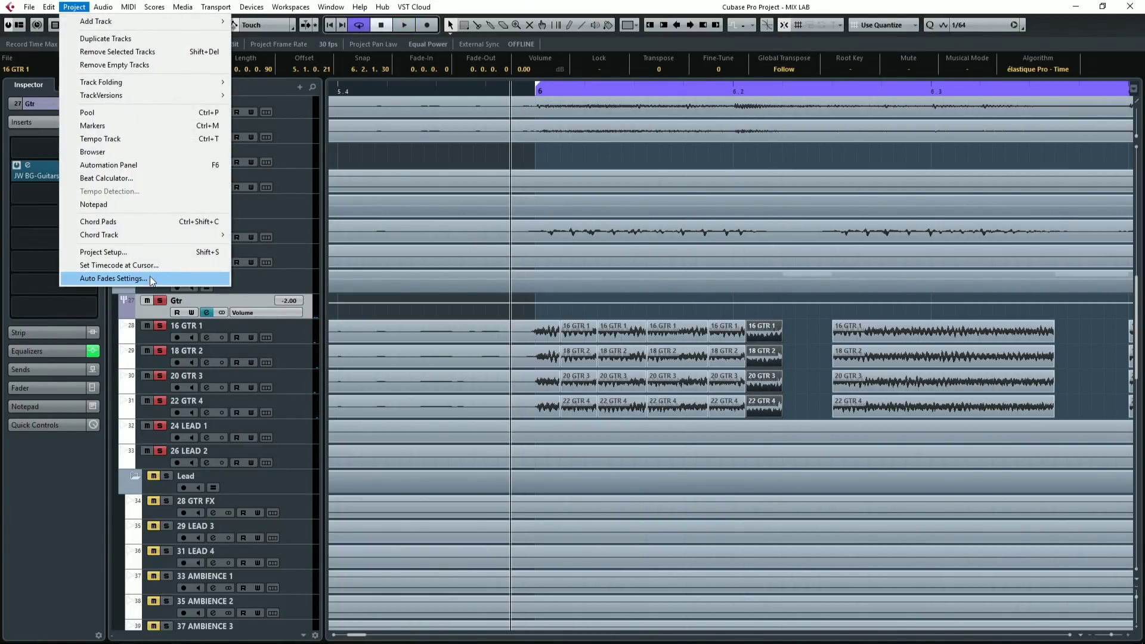
{"action": "left_click", "coordinate": [114, 278]}
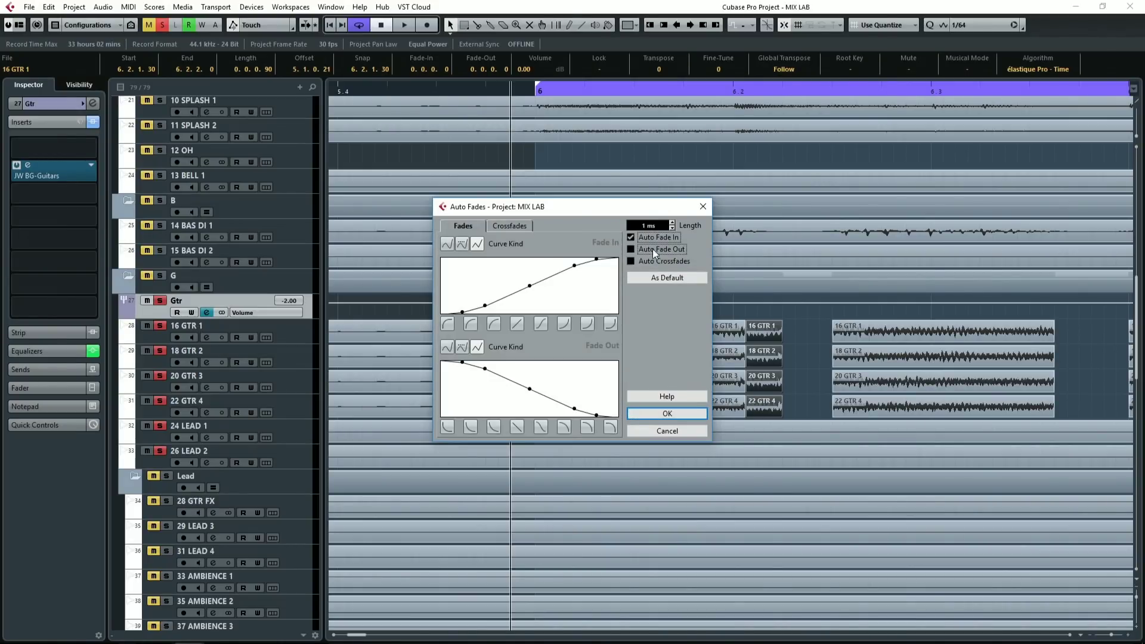
{"action": "left_click", "coordinate": [668, 413]}
{"action": "key", "text": "space"}
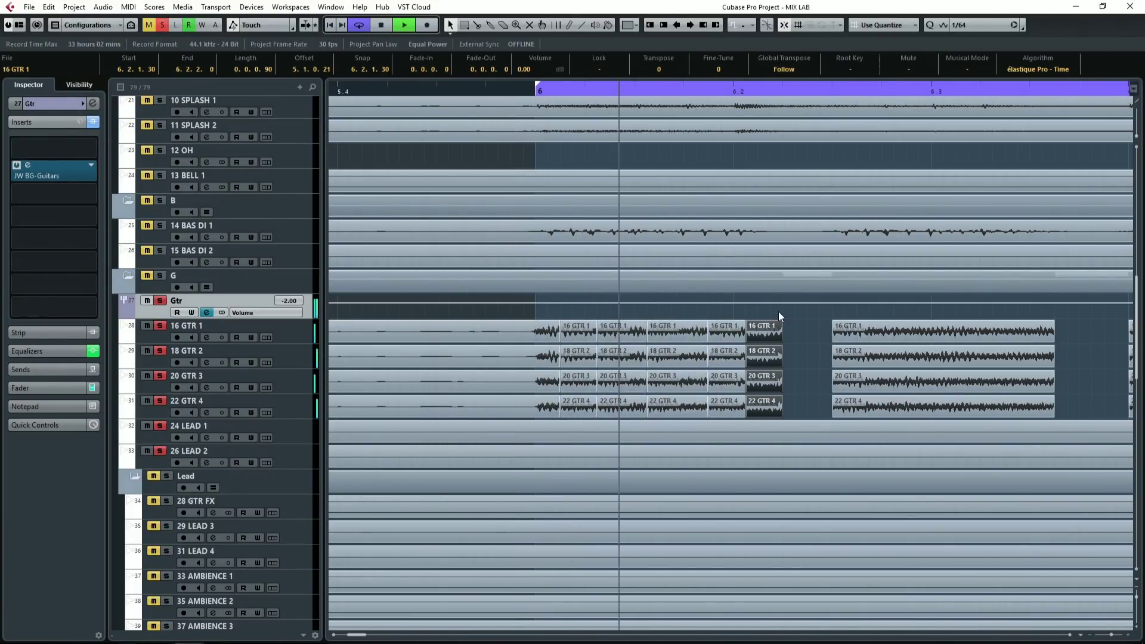
Undo the five splits of the first-chord events on the GTR tracks and clear the selection
{"action": "key", "text": "ctrl+z"}
{"action": "key", "text": "ctrl+z"}
{"action": "key", "text": "ctrl+z"}
{"action": "key", "text": "ctrl+z"}
{"action": "key", "text": "ctrl+z"}
{"action": "key", "text": "ctrl+z"}
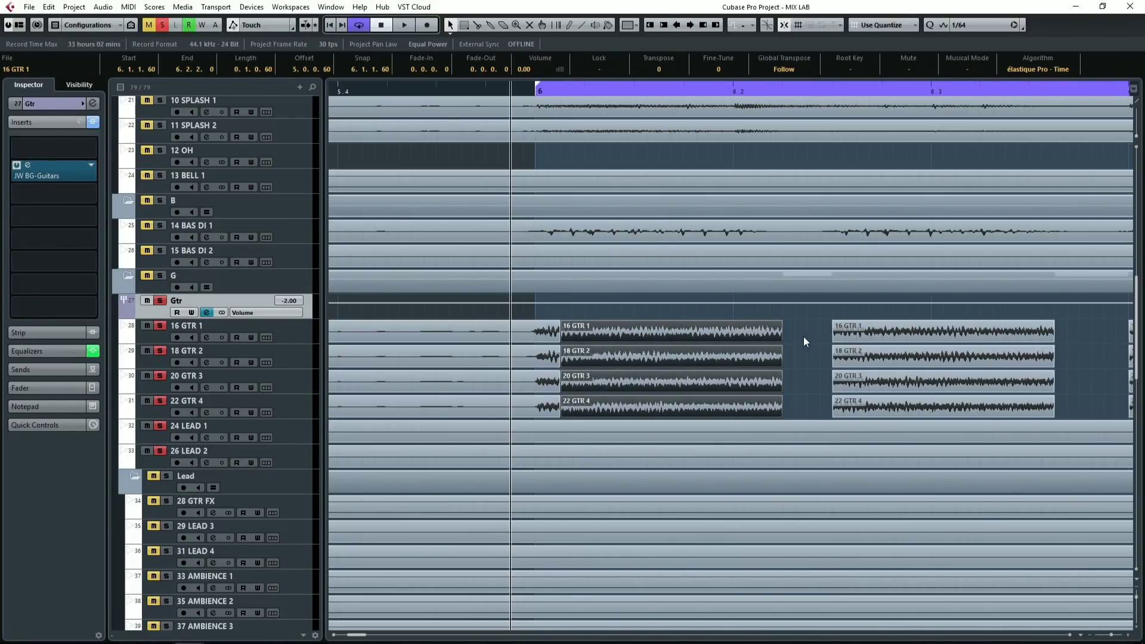
{"action": "key", "text": "g"}
{"action": "scroll", "coordinate": [804, 336], "scroll_direction": "right", "scroll_amount": 3}
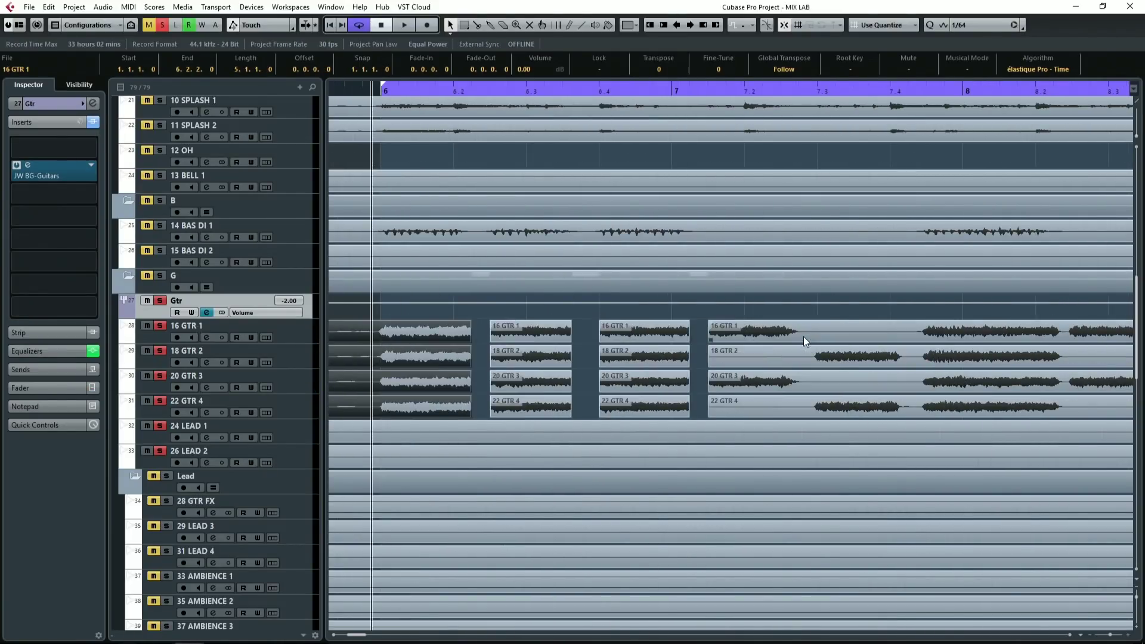
{"action": "left_click", "coordinate": [582, 333]}
{"action": "scroll", "coordinate": [600, 334], "scroll_direction": "down", "scroll_amount": 2}
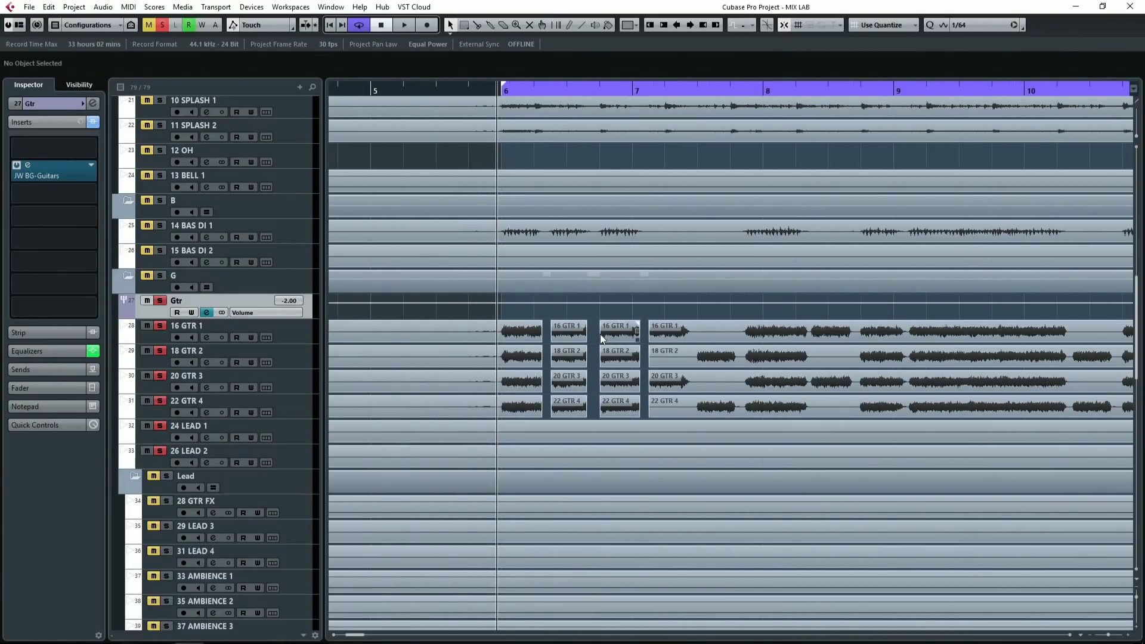